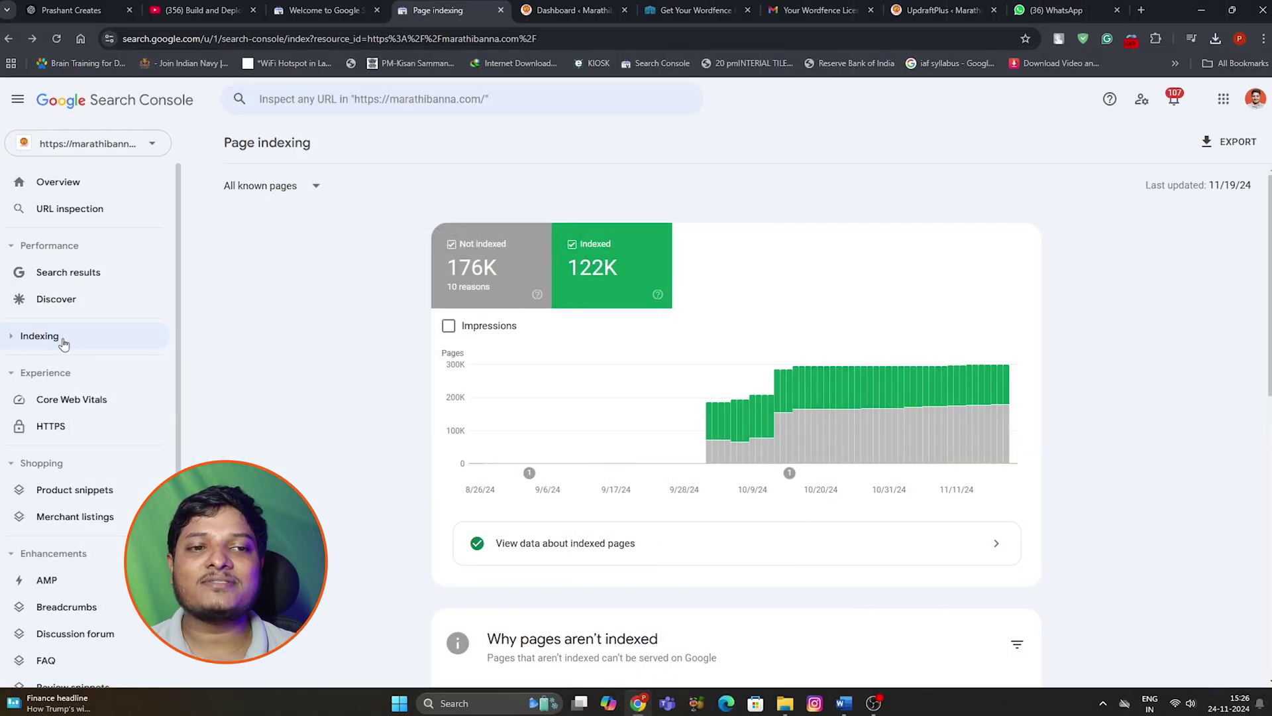
Expand the Indexing group in the Search Console sidebar.
{"action": "left_click", "coordinate": [64, 341]}
Open the Page indexing report and scroll down to the indexed pages summary.
{"action": "left_click", "coordinate": [63, 341]}
{"action": "left_click", "coordinate": [62, 341]}
{"action": "left_click", "coordinate": [50, 363]}
{"action": "scroll", "coordinate": [522, 460], "scroll_direction": "down", "scroll_amount": 2}
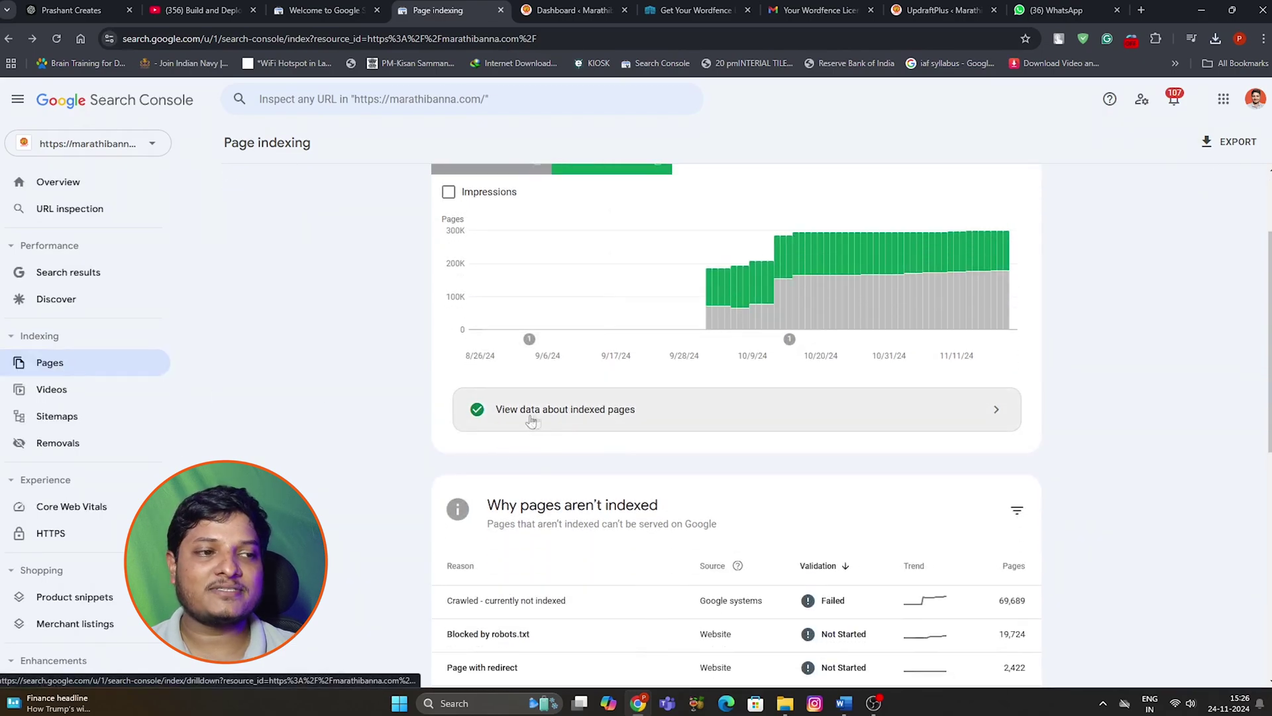
Download the indexed pages data as Excel and open Valid-2024-11-24.xlsx.
{"action": "left_click", "coordinate": [619, 424]}
{"action": "scroll", "coordinate": [597, 464], "scroll_direction": "down", "scroll_amount": 4}
{"action": "scroll", "coordinate": [724, 475], "scroll_direction": "up", "scroll_amount": 6}
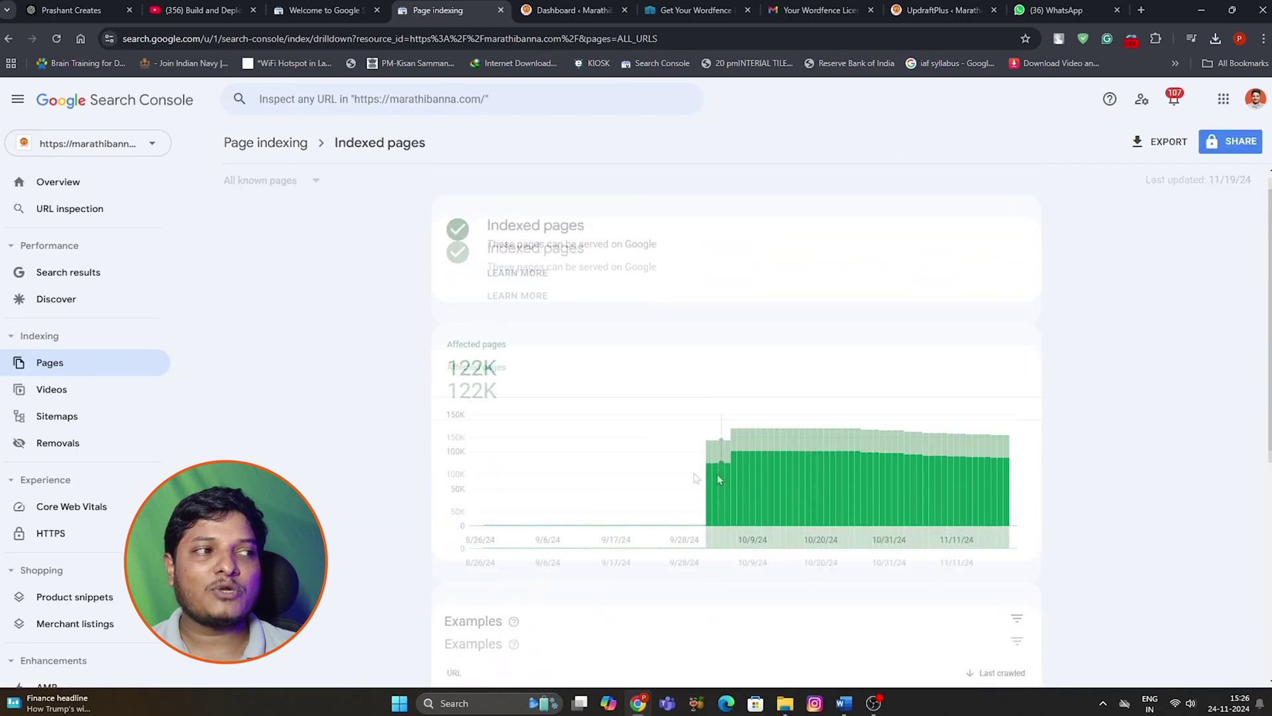
{"action": "left_click", "coordinate": [1154, 152]}
{"action": "left_click", "coordinate": [1180, 211]}
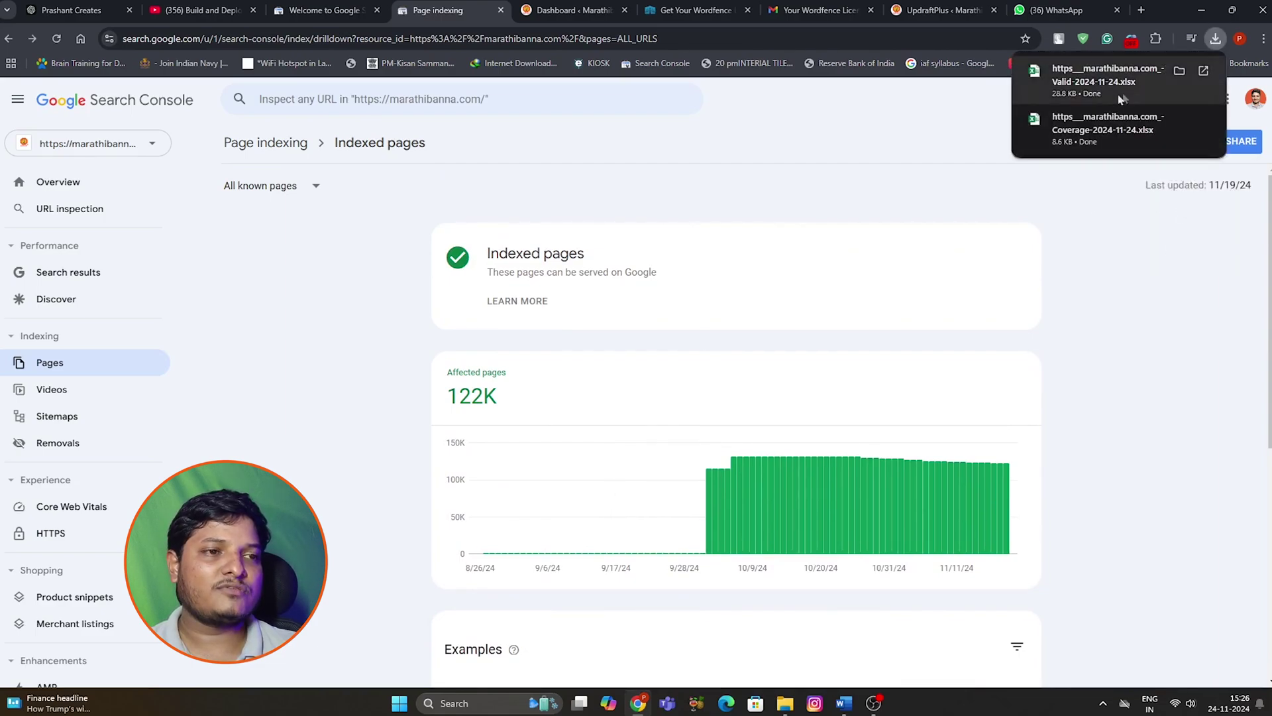
{"action": "left_click", "coordinate": [1104, 101]}
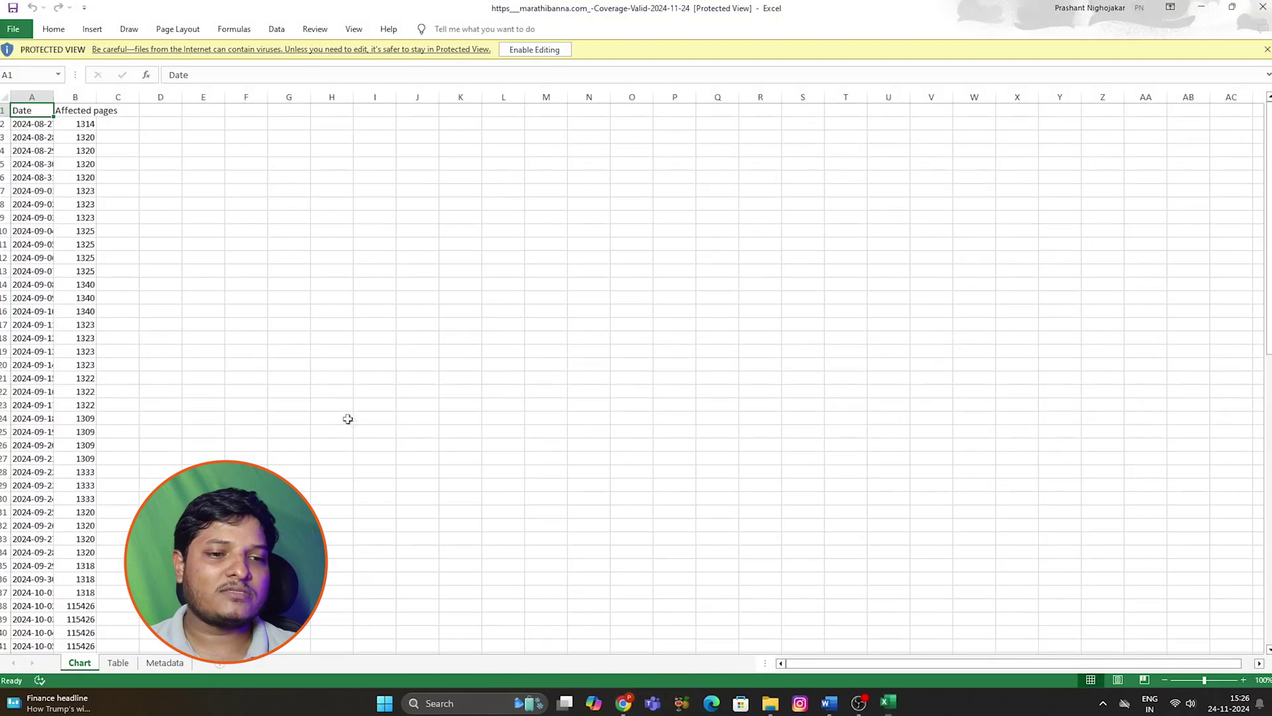
Show the Table sheet and auto-fit columns A and B to their contents.
{"action": "left_click", "coordinate": [118, 662]}
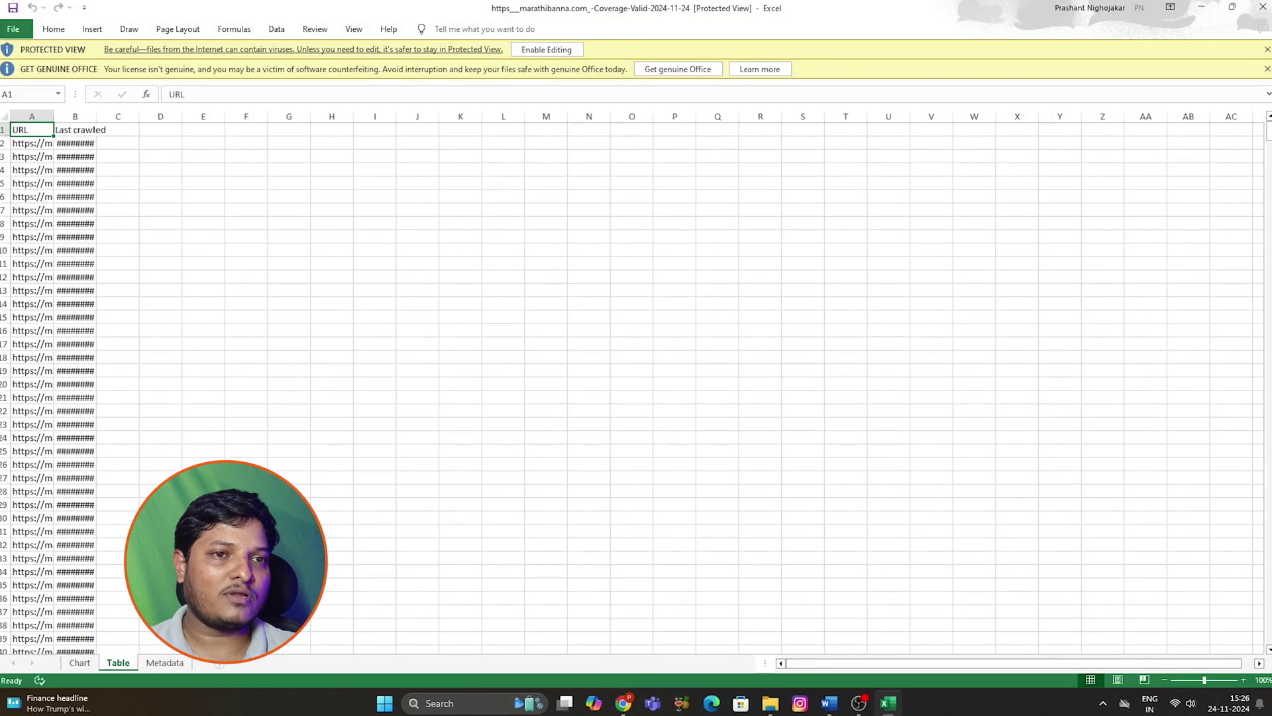
{"action": "left_click_drag", "start_coordinate": [80, 117], "coordinate": [31, 116]}
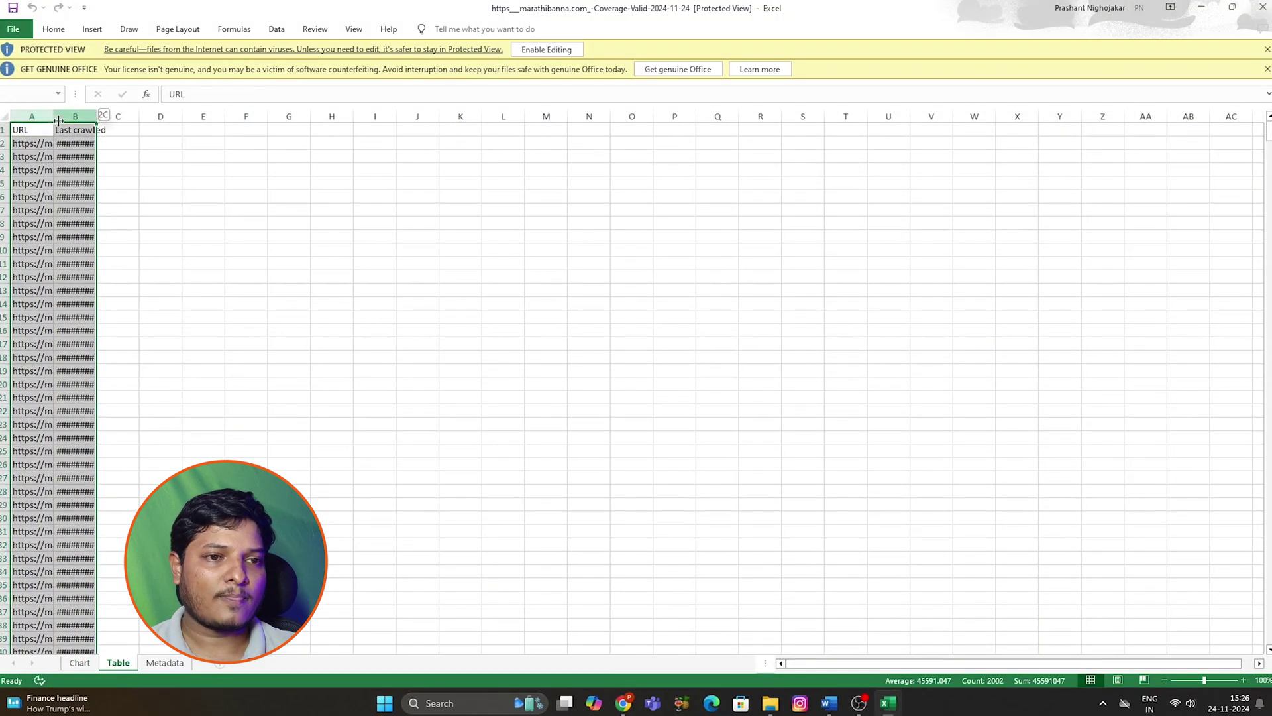
{"action": "double_click", "coordinate": [54, 116]}
Scroll down to the last regular URL just above the .htm URL list.
{"action": "scroll", "coordinate": [293, 432], "scroll_direction": "down", "scroll_amount": 20}
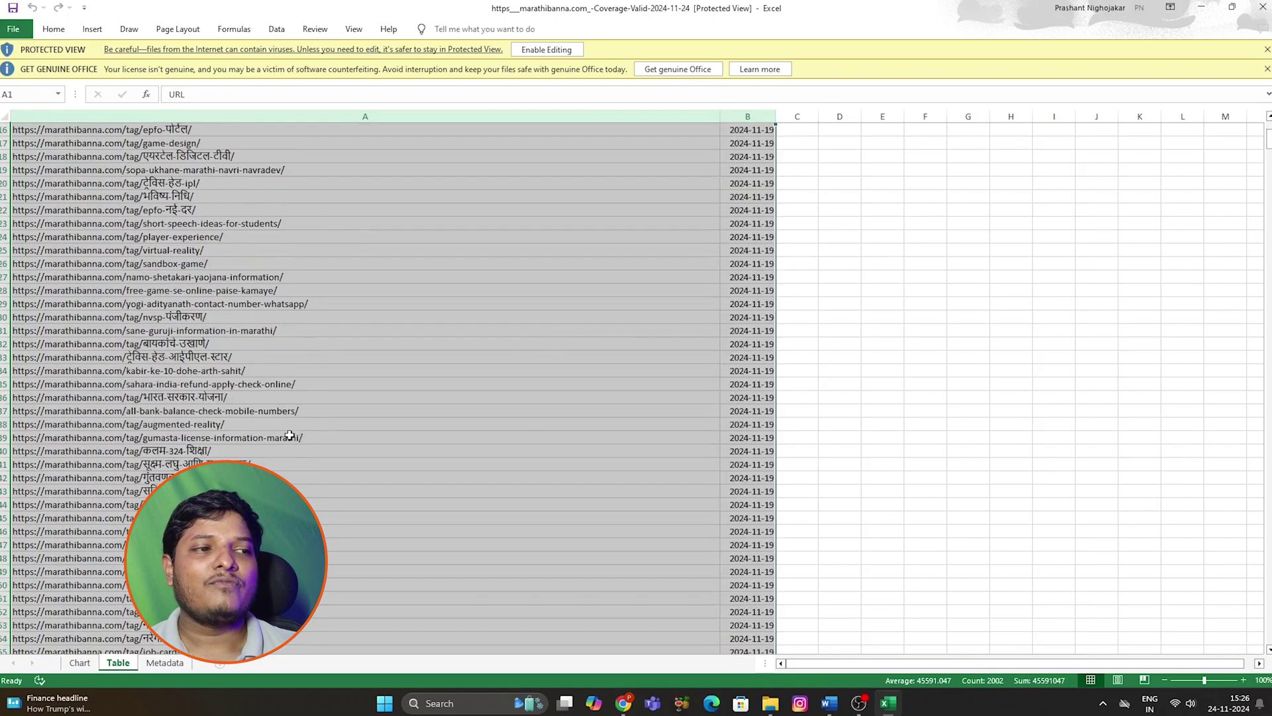
{"action": "scroll", "coordinate": [398, 384], "scroll_direction": "down", "scroll_amount": 3}
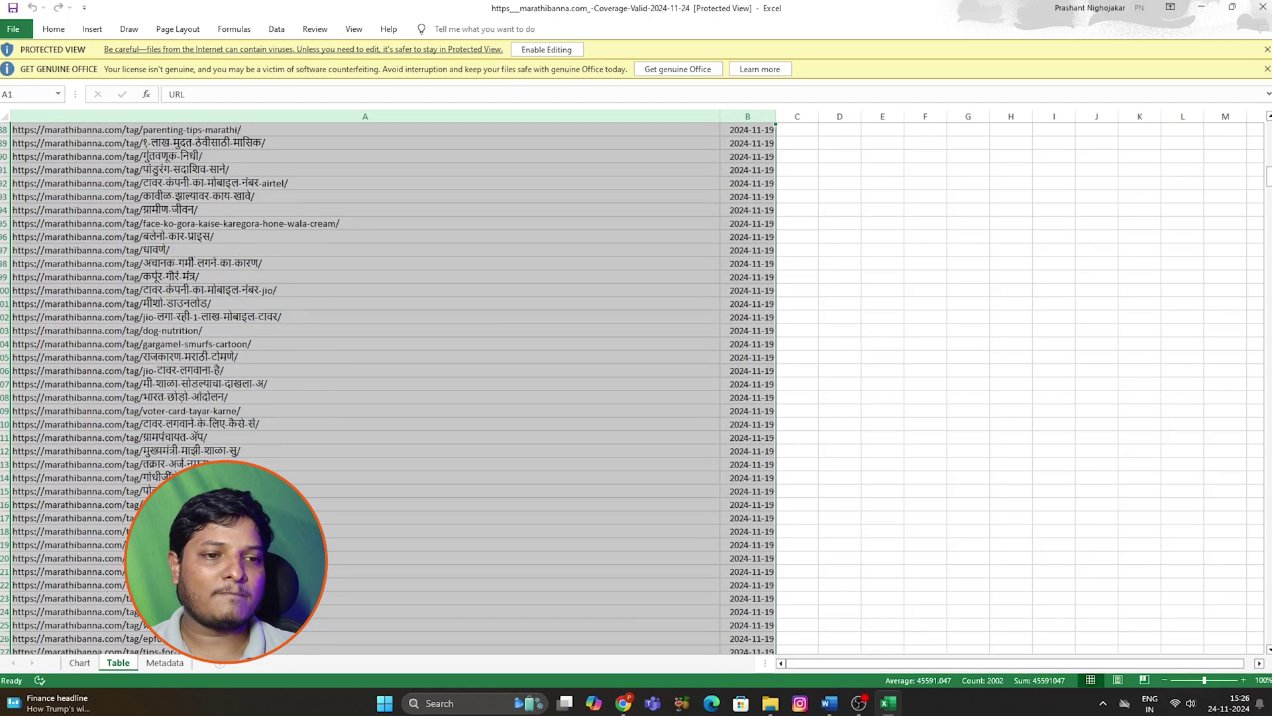
{"action": "scroll", "coordinate": [330, 561], "scroll_direction": "down", "scroll_amount": 17}
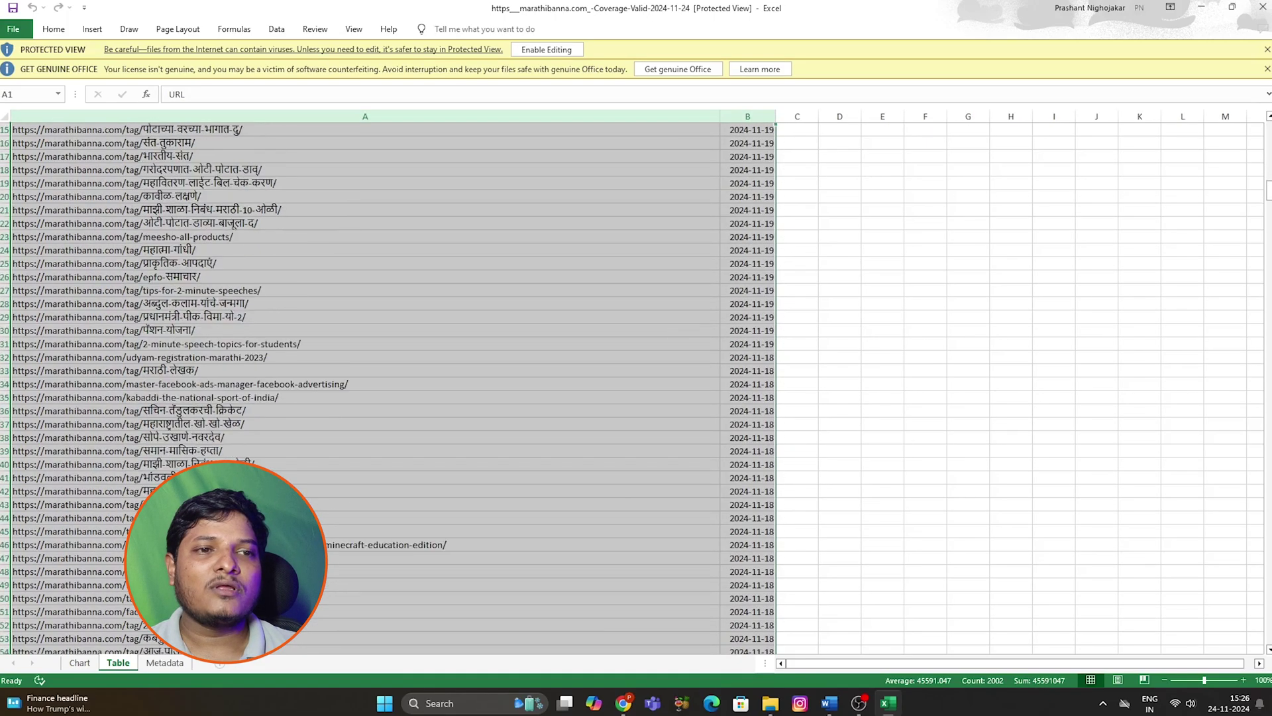
{"action": "scroll", "coordinate": [330, 562], "scroll_direction": "down", "scroll_amount": 10}
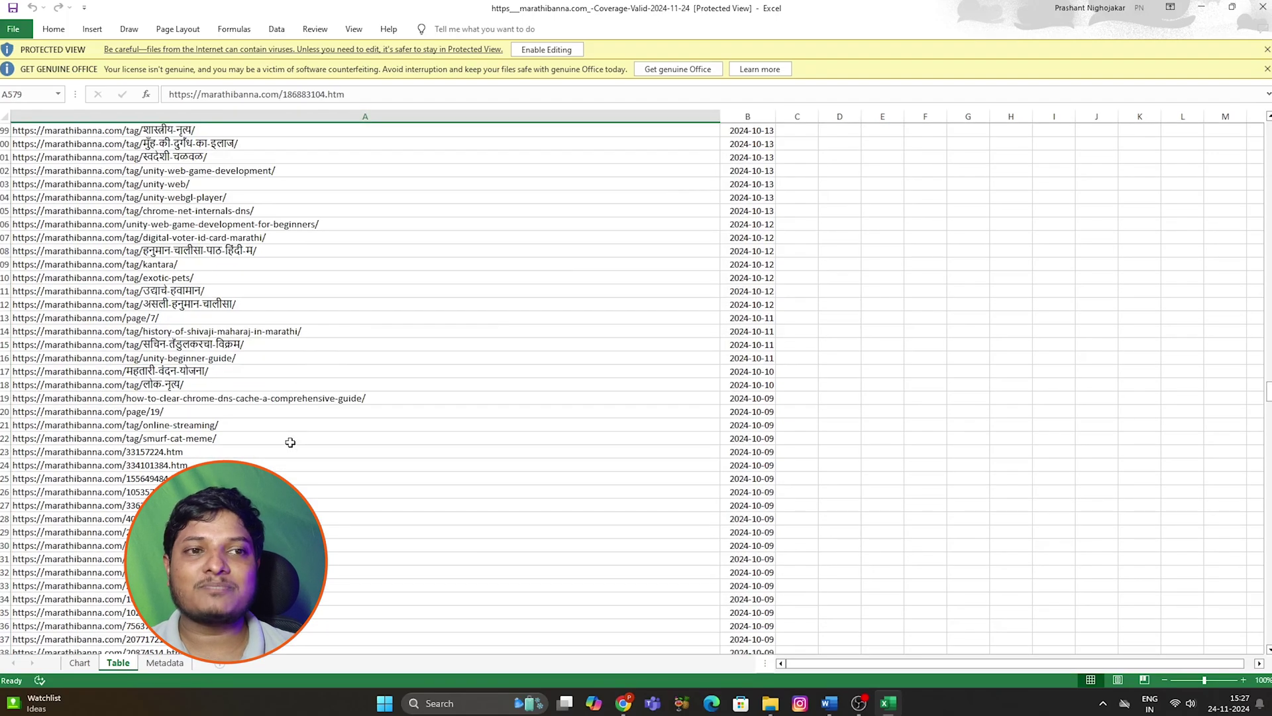
{"action": "scroll", "coordinate": [288, 442], "scroll_direction": "up", "scroll_amount": 1}
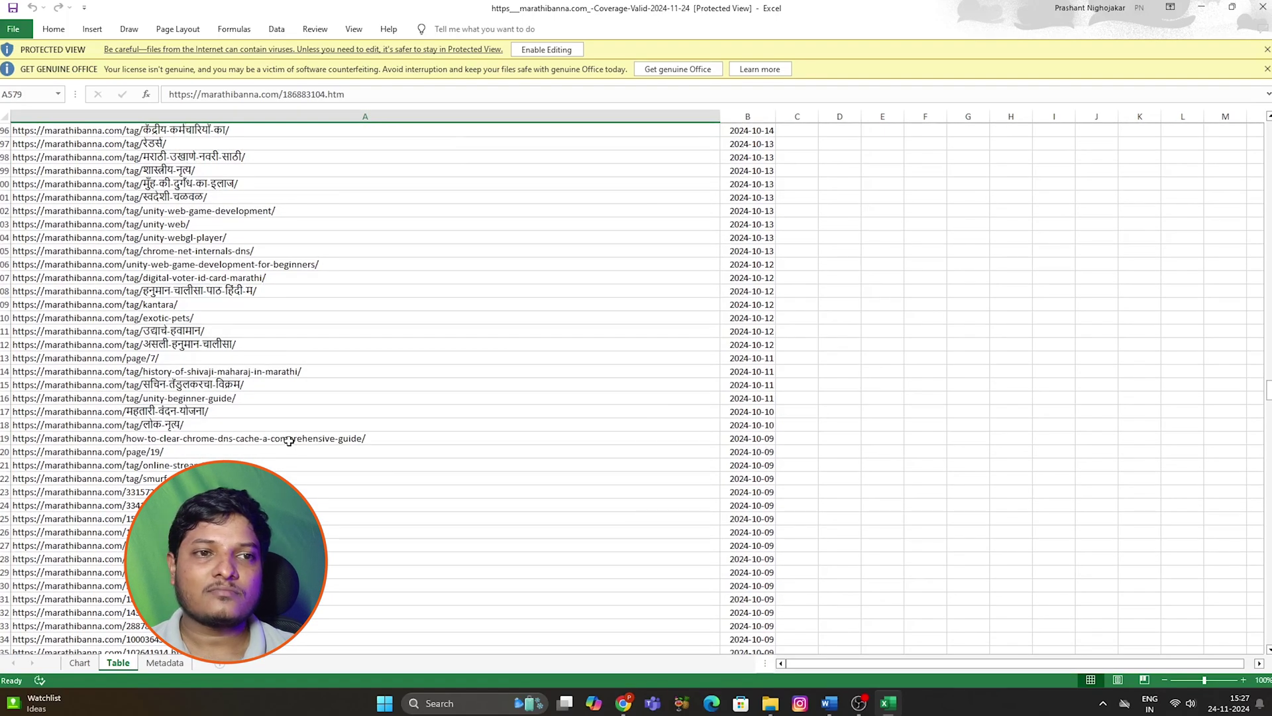
{"action": "scroll", "coordinate": [284, 441], "scroll_direction": "up", "scroll_amount": 3}
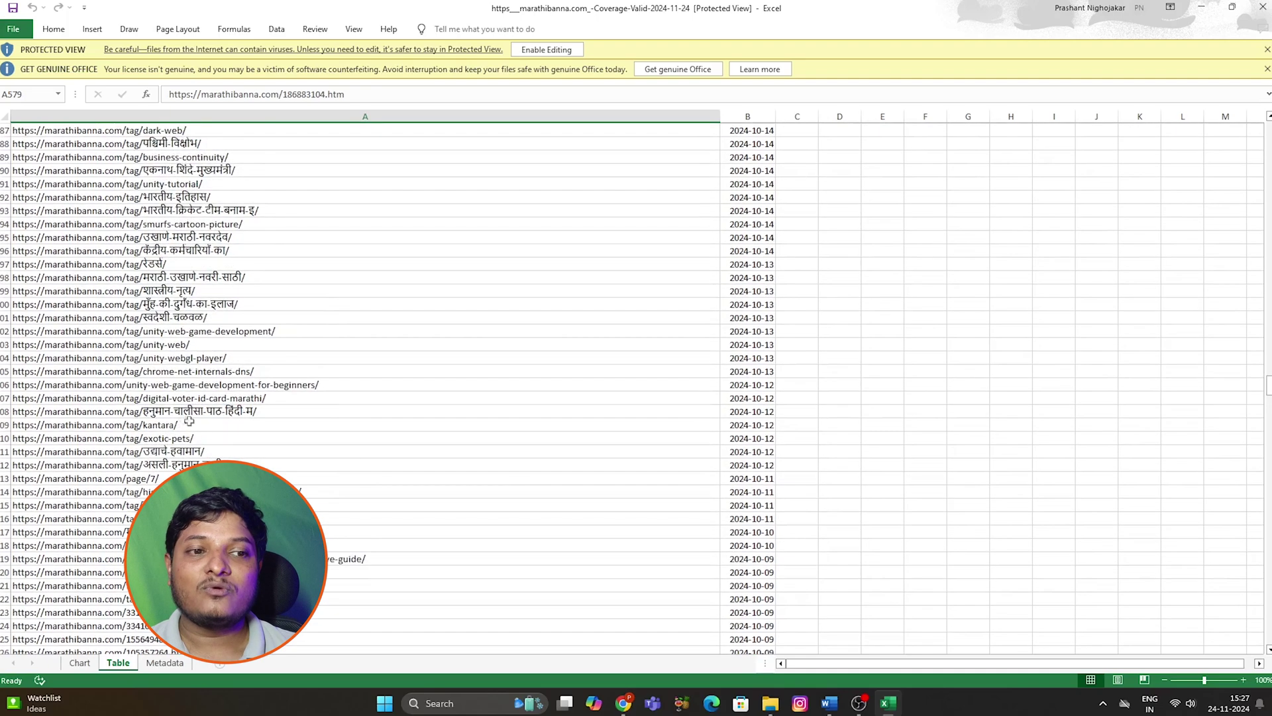
{"action": "scroll", "coordinate": [277, 459], "scroll_direction": "down", "scroll_amount": 2}
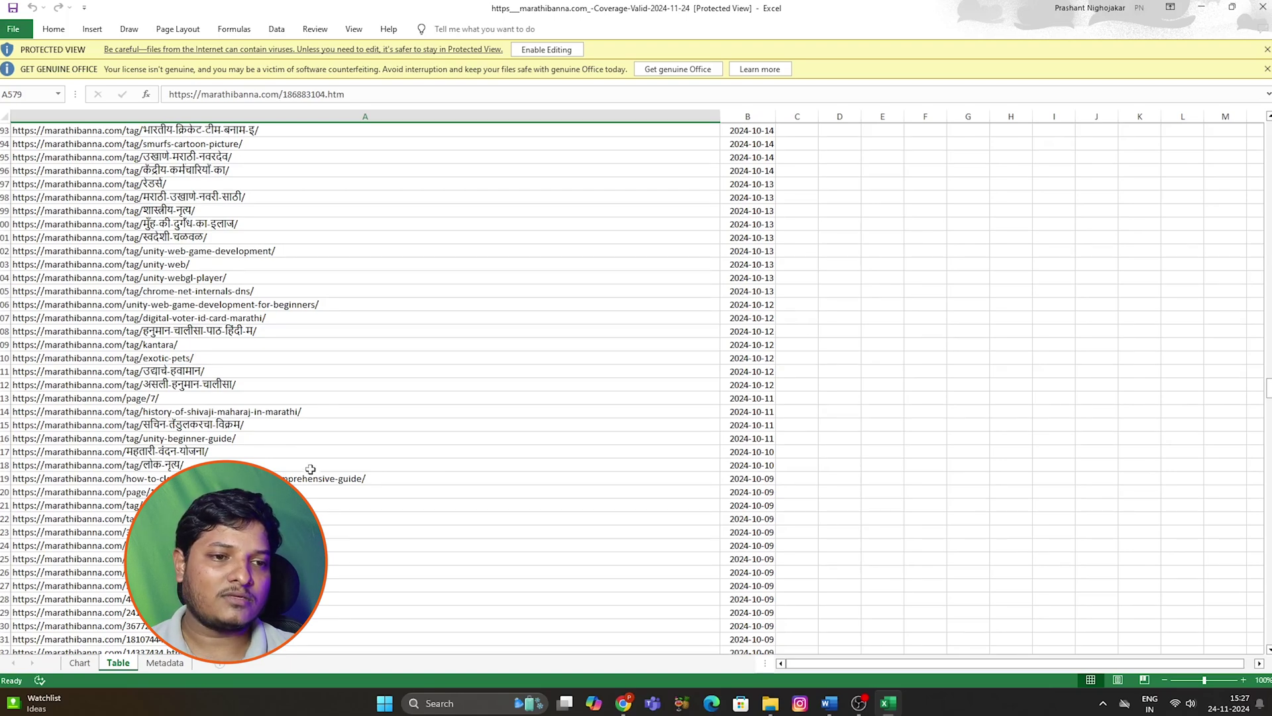
{"action": "scroll", "coordinate": [636, 385], "scroll_direction": "down", "scroll_amount": 2}
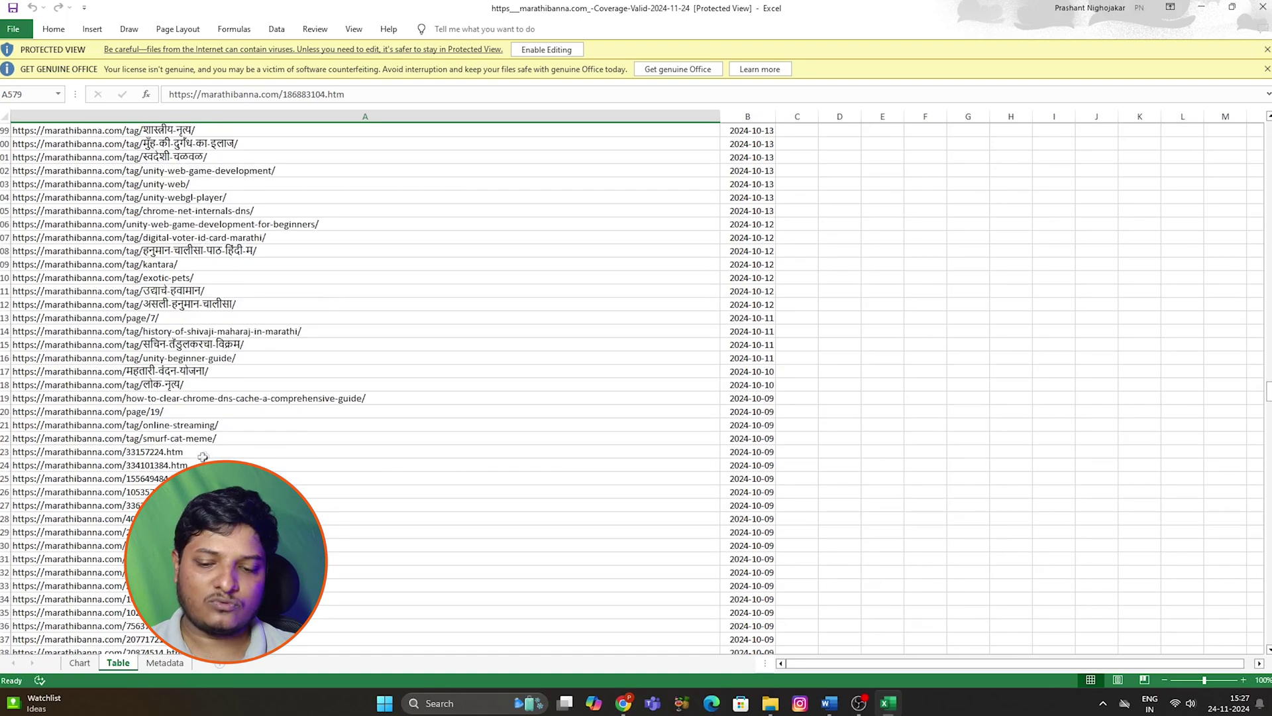
{"action": "left_click", "coordinate": [290, 442]}
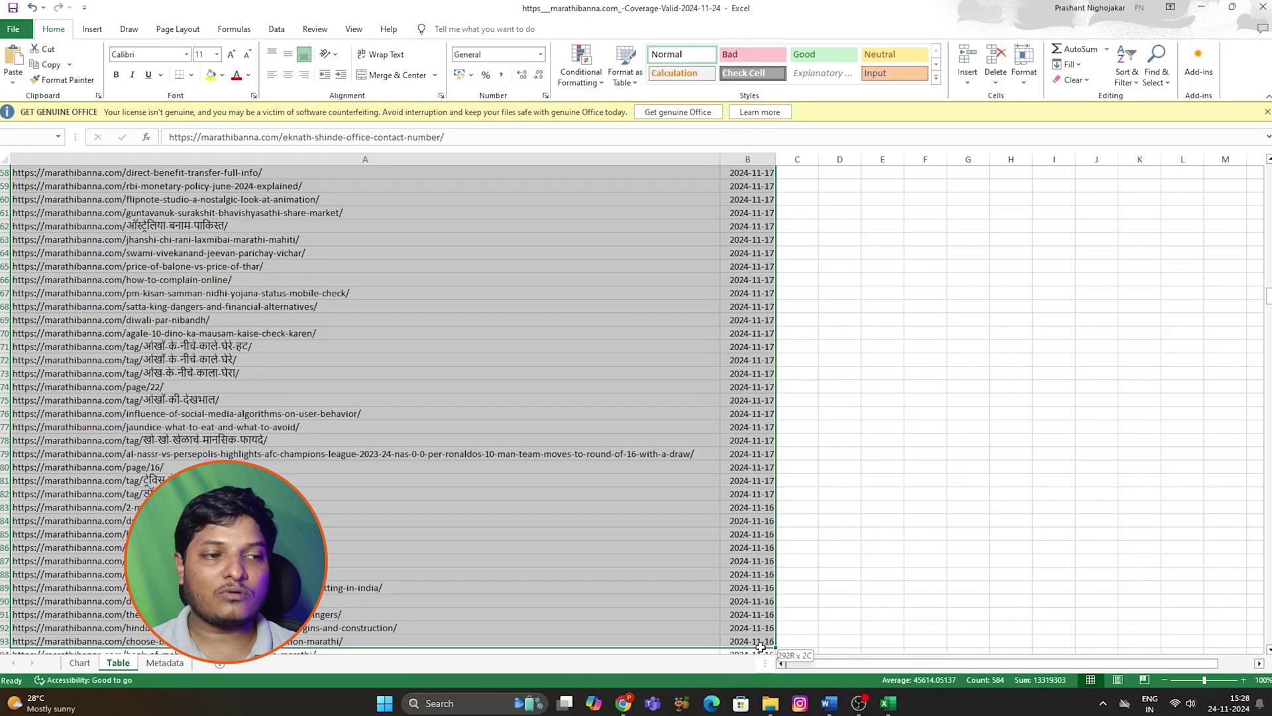
Remove the non-.htm URLs, deleting the stray tag URL in A60 with cells shifted up.
{"action": "left_click_drag", "start_coordinate": [759, 647], "coordinate": [758, 151]}
{"action": "left_click", "coordinate": [189, 397]}
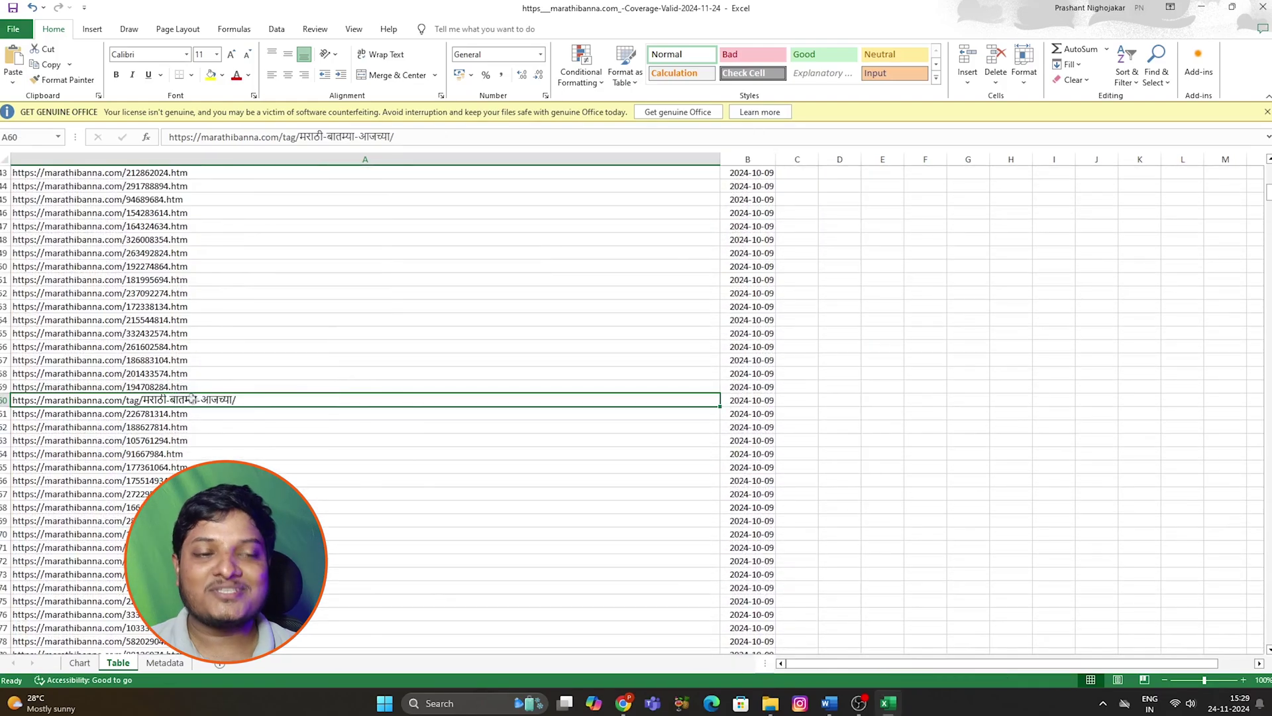
{"action": "right_click", "coordinate": [196, 400]}
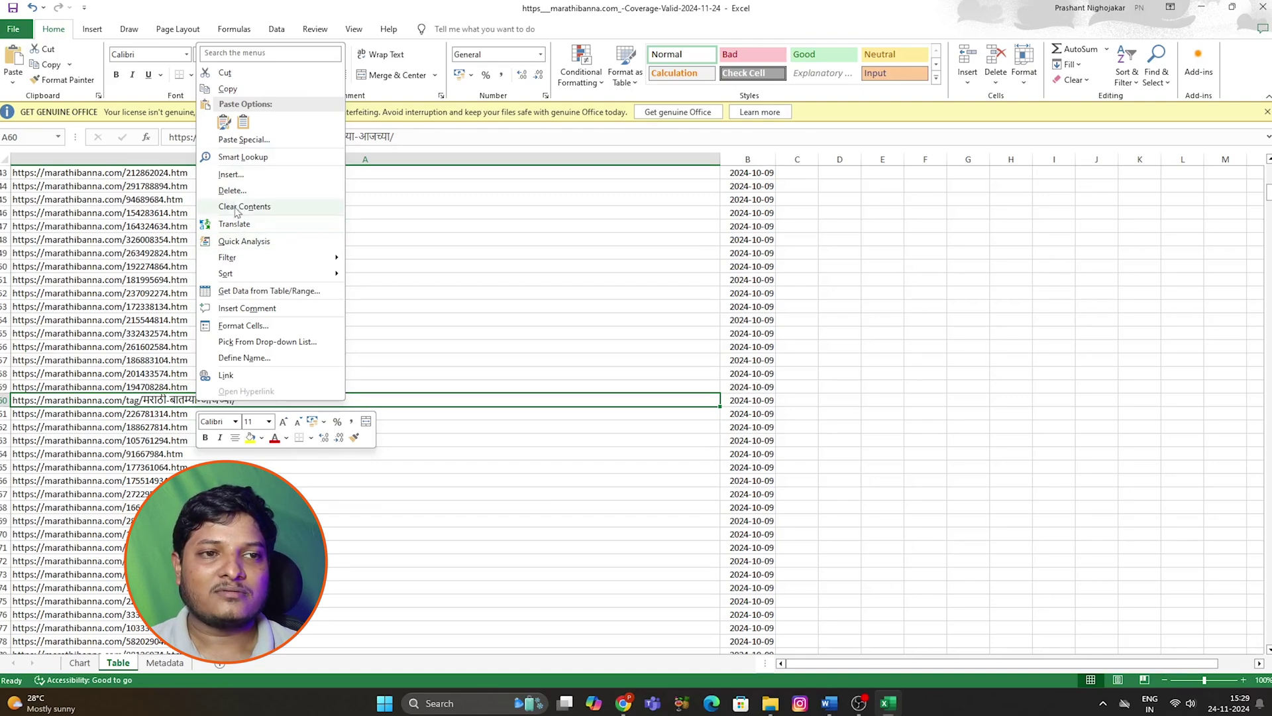
{"action": "left_click", "coordinate": [234, 192]}
{"action": "left_click", "coordinate": [188, 210]}
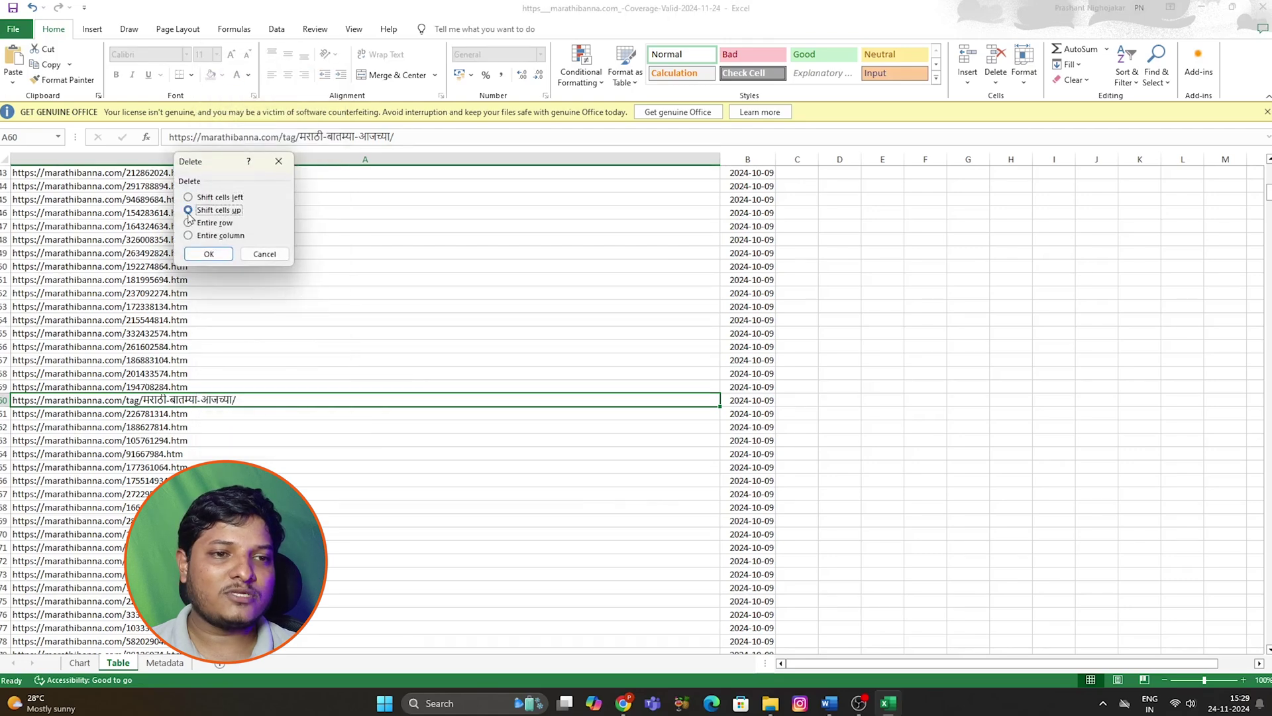
{"action": "left_click", "coordinate": [209, 253]}
Select the 476 .htm spam URLs in column A and copy them.
{"action": "scroll", "coordinate": [445, 371], "scroll_direction": "down", "scroll_amount": 11}
{"action": "scroll", "coordinate": [445, 389], "scroll_direction": "up", "scroll_amount": 4}
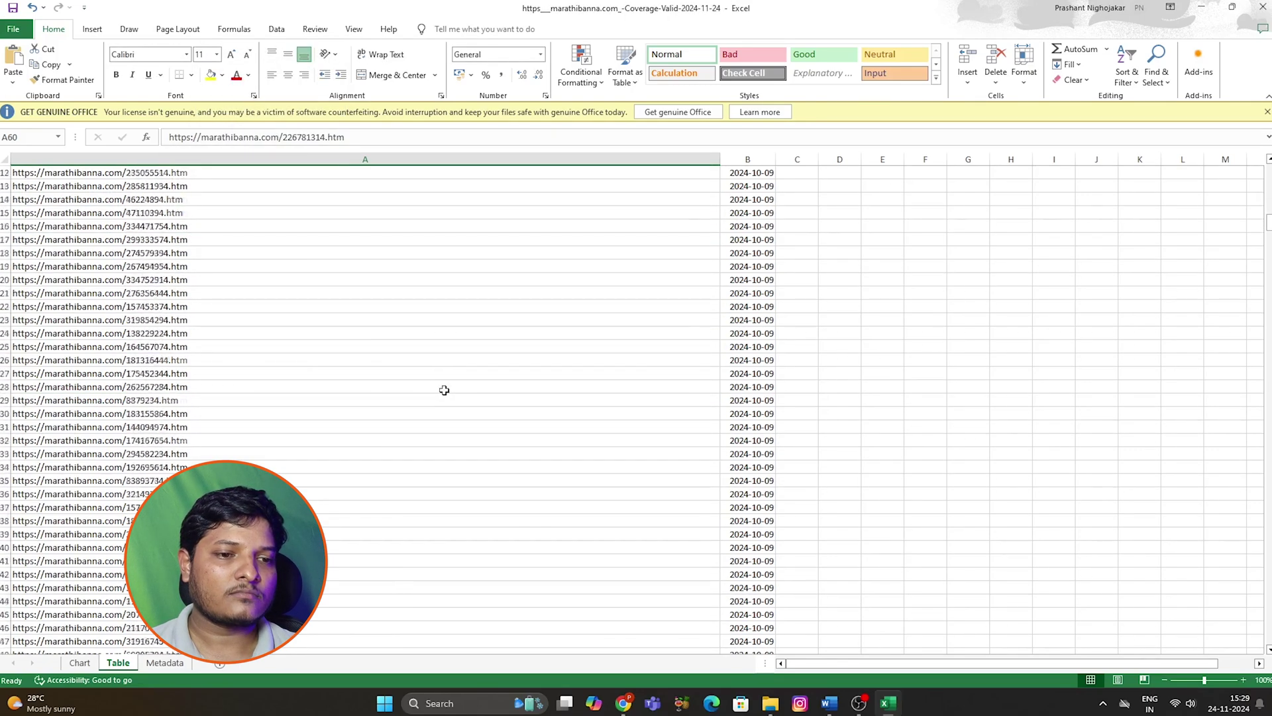
{"action": "left_click_drag", "start_coordinate": [1268, 202], "coordinate": [1245, 133]}
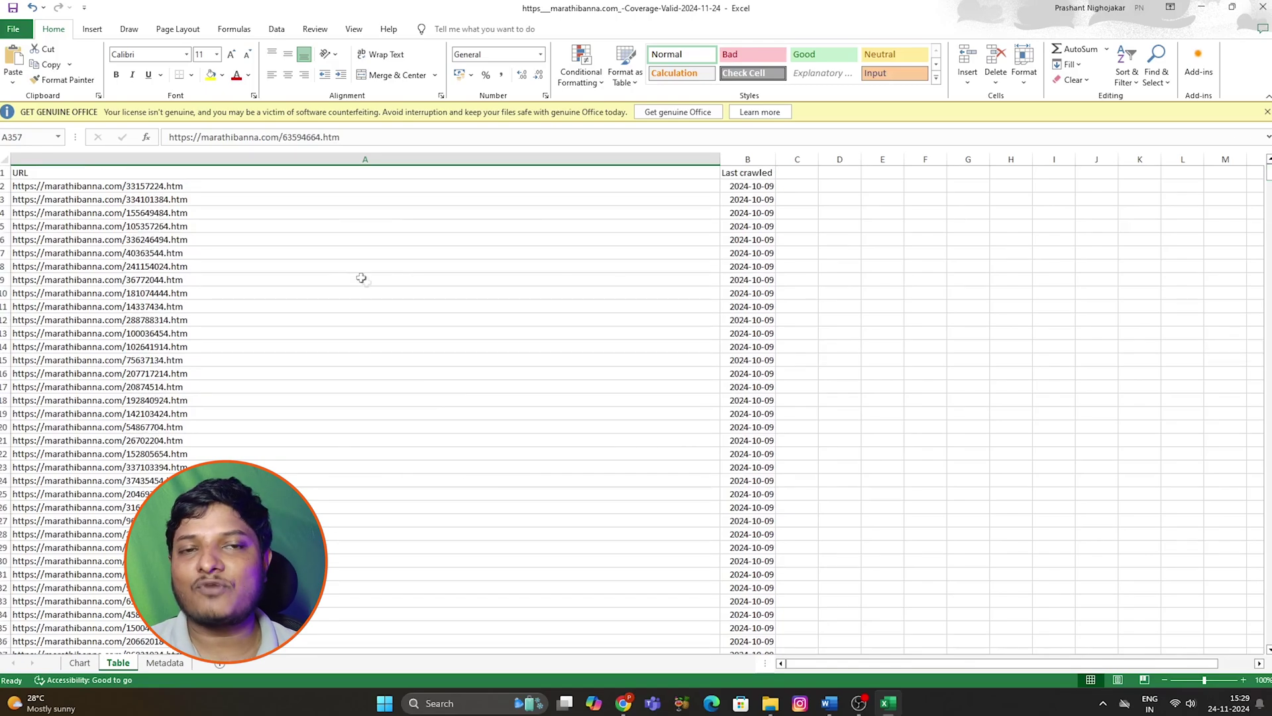
{"action": "scroll", "coordinate": [255, 289], "scroll_direction": "down", "scroll_amount": 2}
{"action": "scroll", "coordinate": [255, 289], "scroll_direction": "down", "scroll_amount": 4}
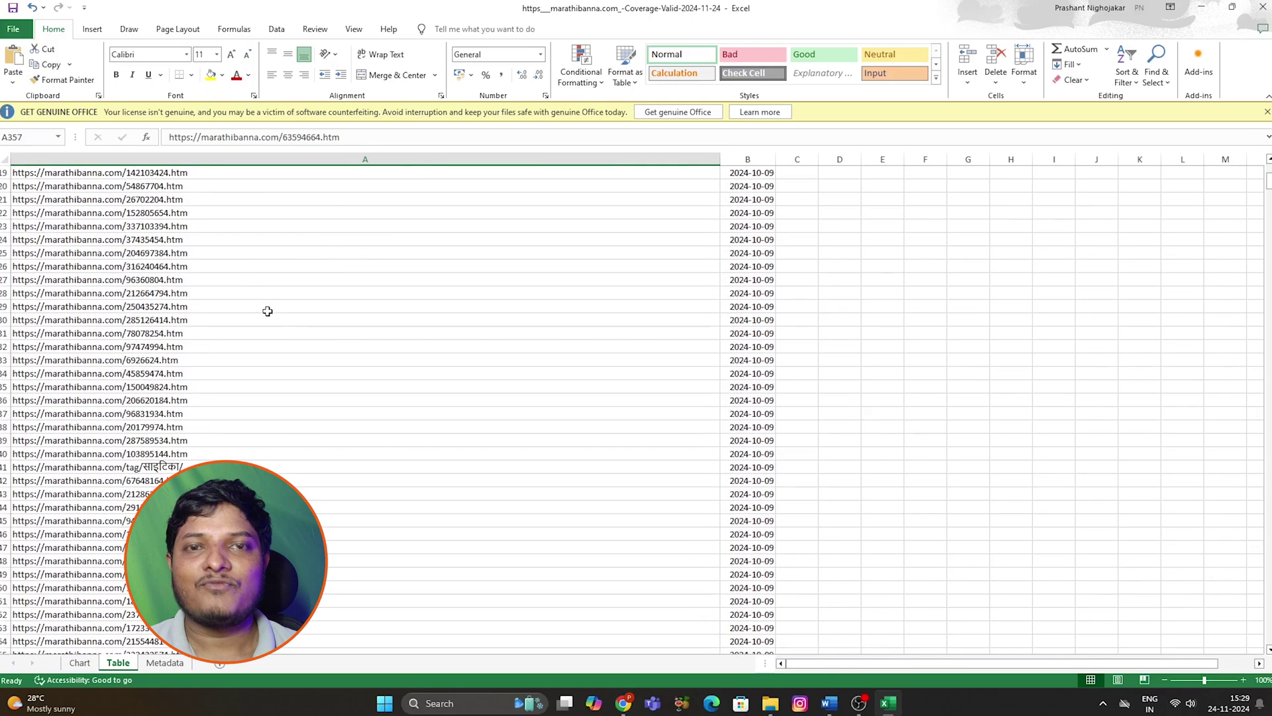
{"action": "scroll", "coordinate": [300, 363], "scroll_direction": "up", "scroll_amount": 6}
{"action": "left_click_drag", "start_coordinate": [298, 185], "coordinate": [721, 594]}
{"action": "key", "text": "ctrl+c"}
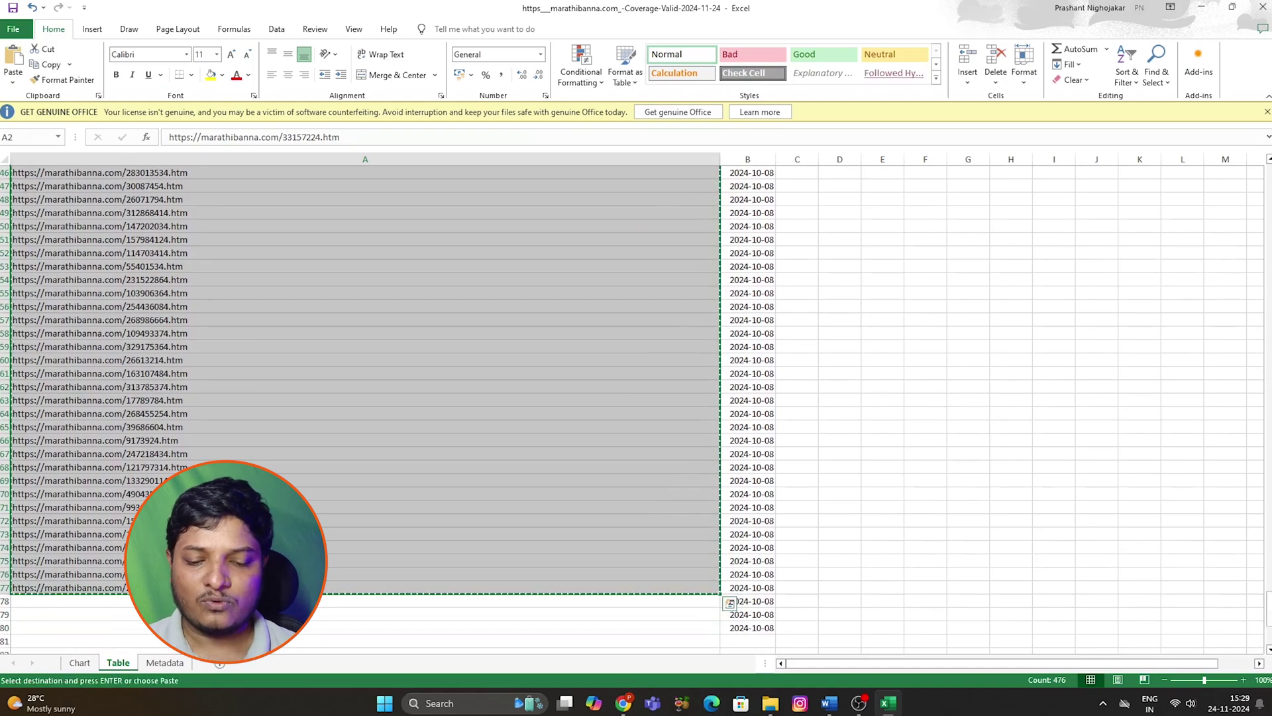
{"action": "key", "text": "super+r"}
Launch Notepad and paste the copied URLs into a new maximized tab.
{"action": "type", "text": "notepad"}
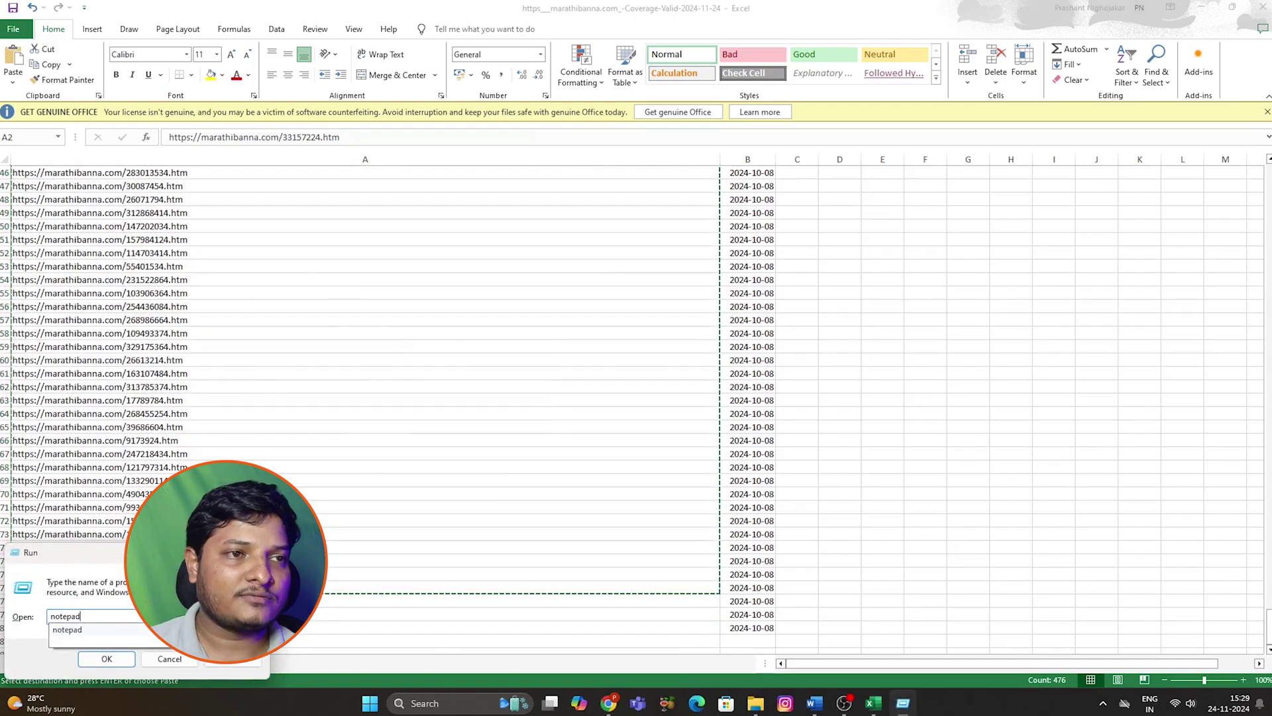
{"action": "key", "text": "Return"}
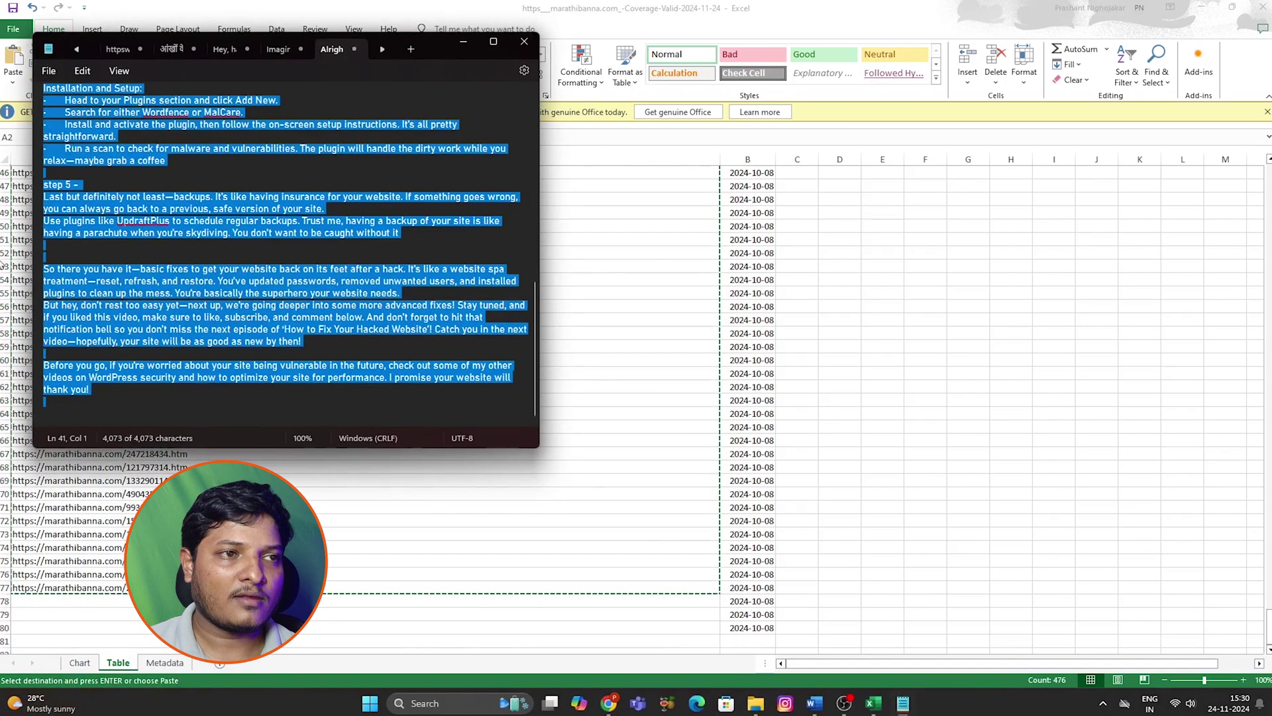
{"action": "left_click", "coordinate": [413, 48]}
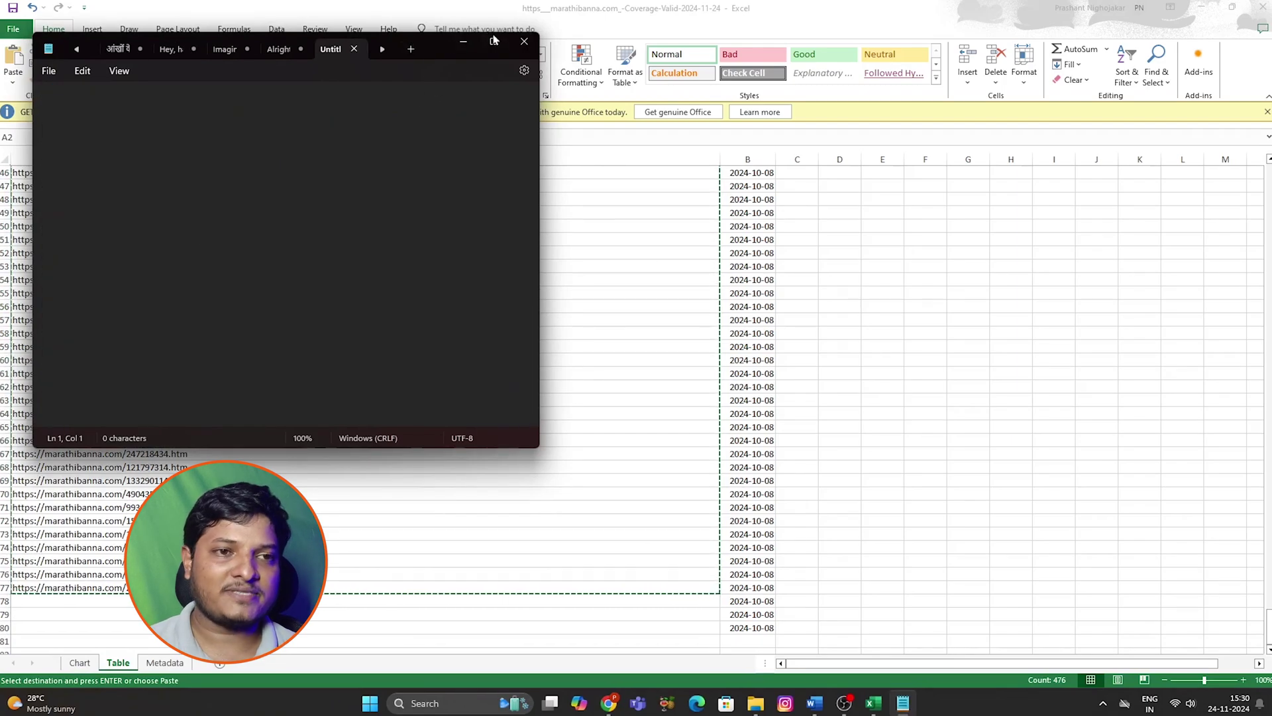
{"action": "key", "text": "super+Up"}
{"action": "key", "text": "ctrl+v"}
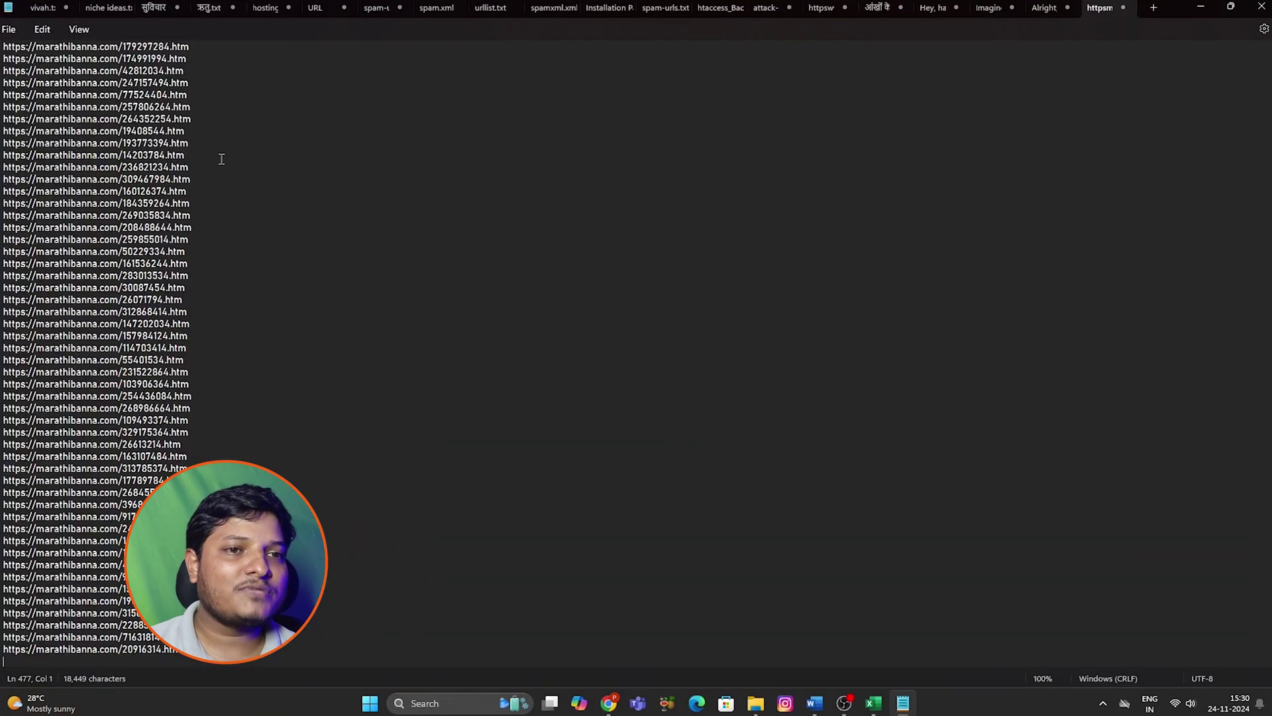
Save the URL list to the Desktop as spamurls.
{"action": "left_click", "coordinate": [5, 33]}
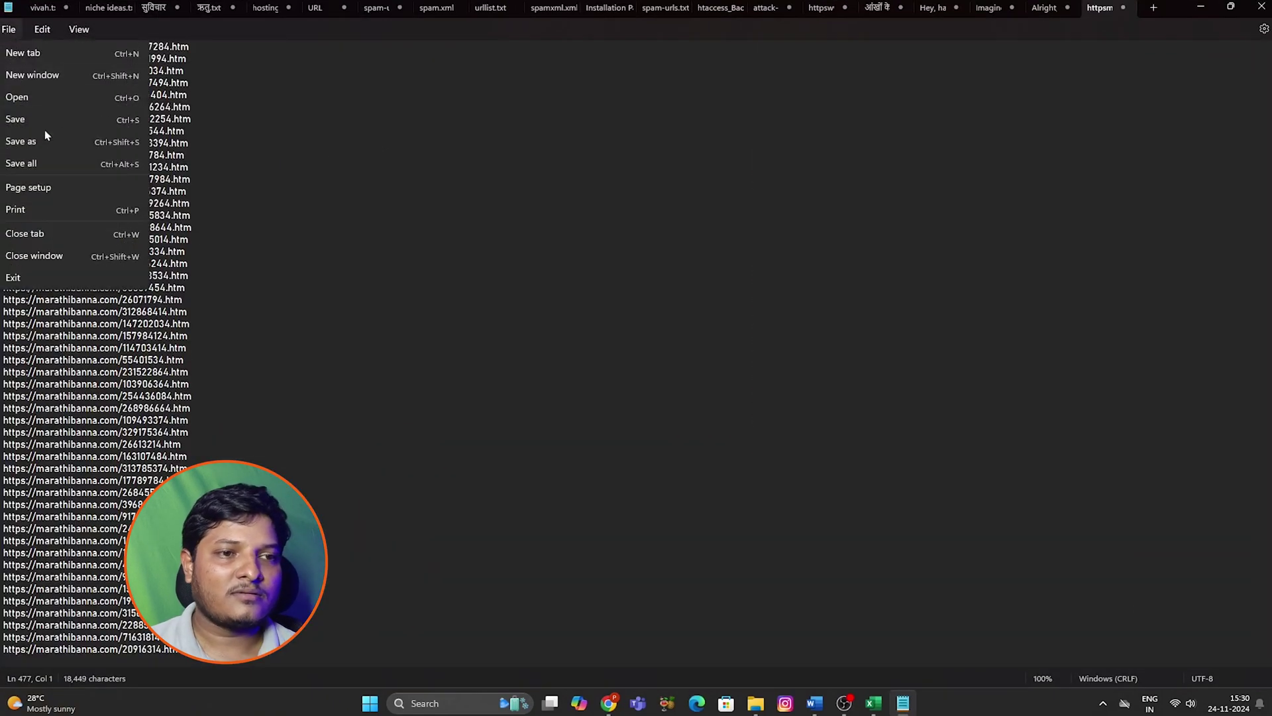
{"action": "left_click", "coordinate": [45, 140]}
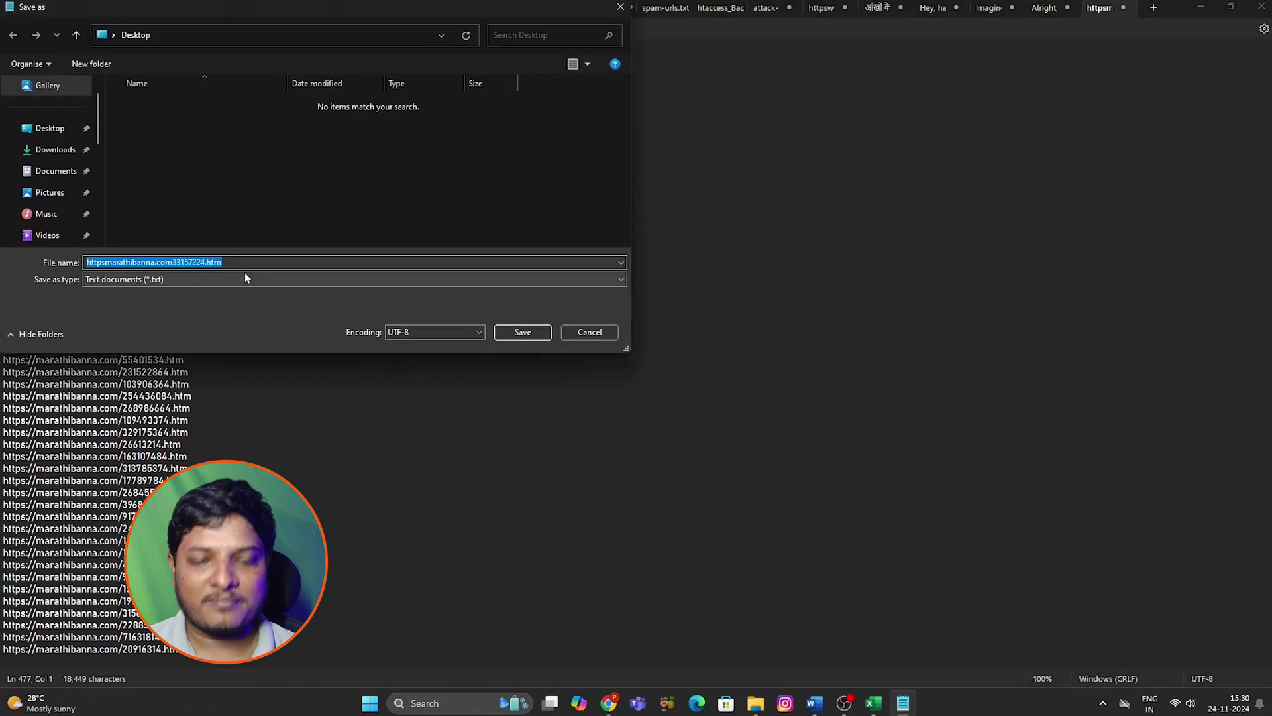
{"action": "type", "text": "spamurls"}
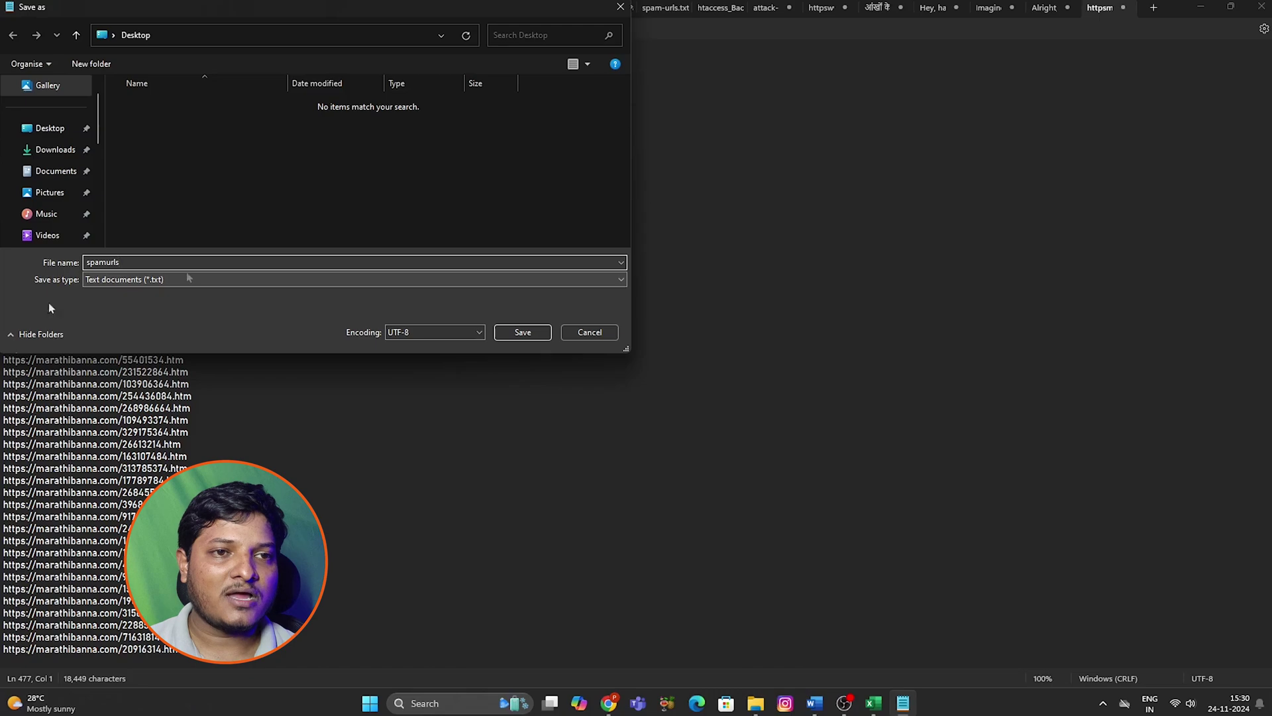
{"action": "left_click", "coordinate": [28, 129]}
{"action": "left_click", "coordinate": [505, 334]}
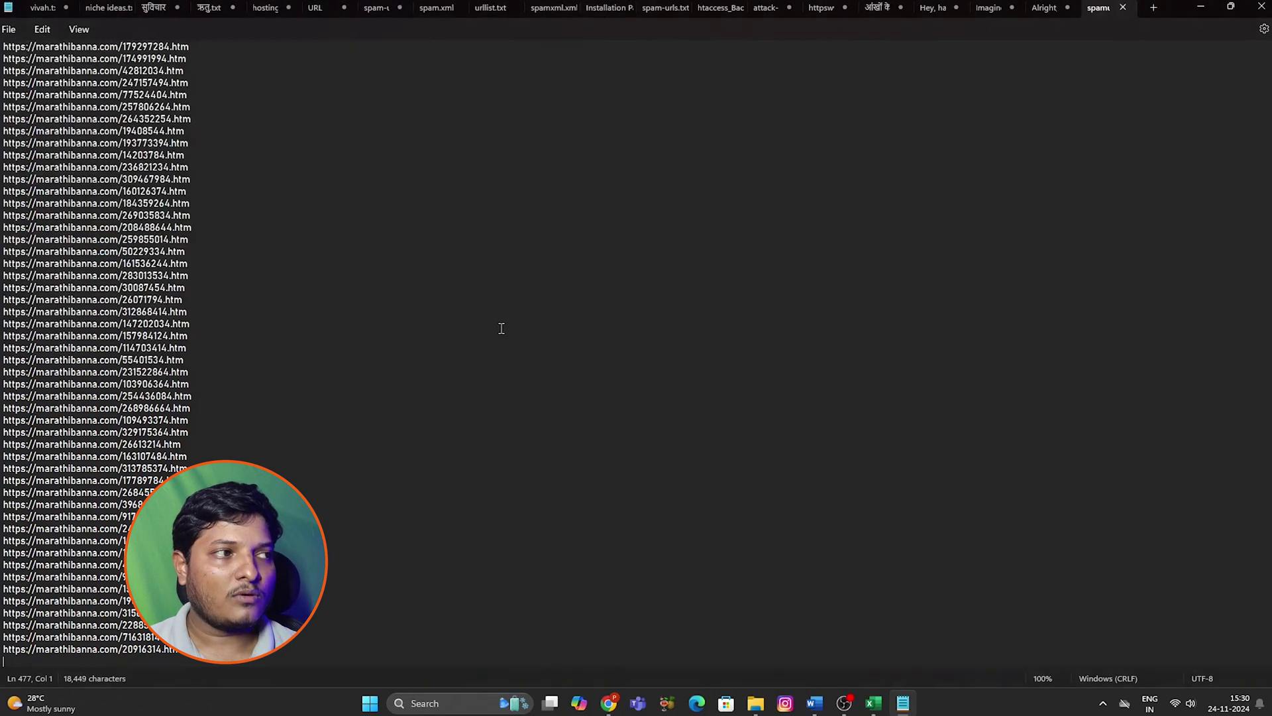
Go to hpanel.hostinger.com and open File Manager for marathibanna.com.
{"action": "left_click", "coordinate": [1201, 7]}
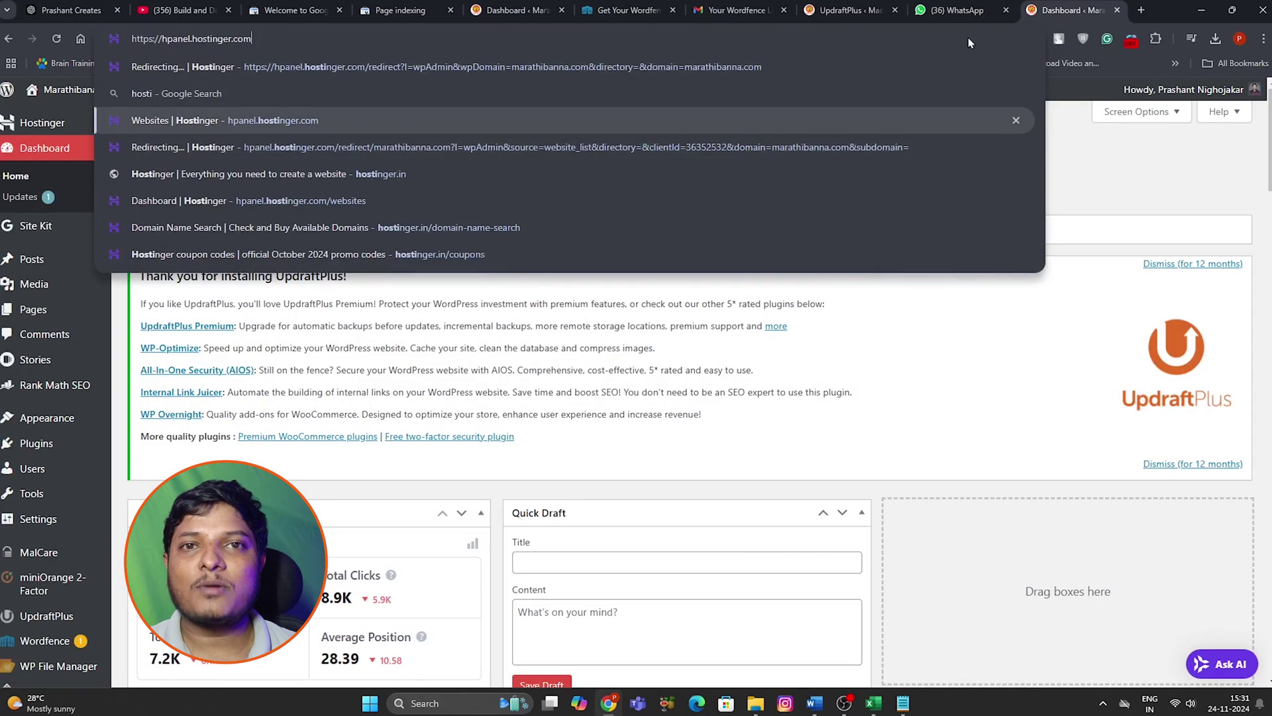
{"action": "key", "text": "Return"}
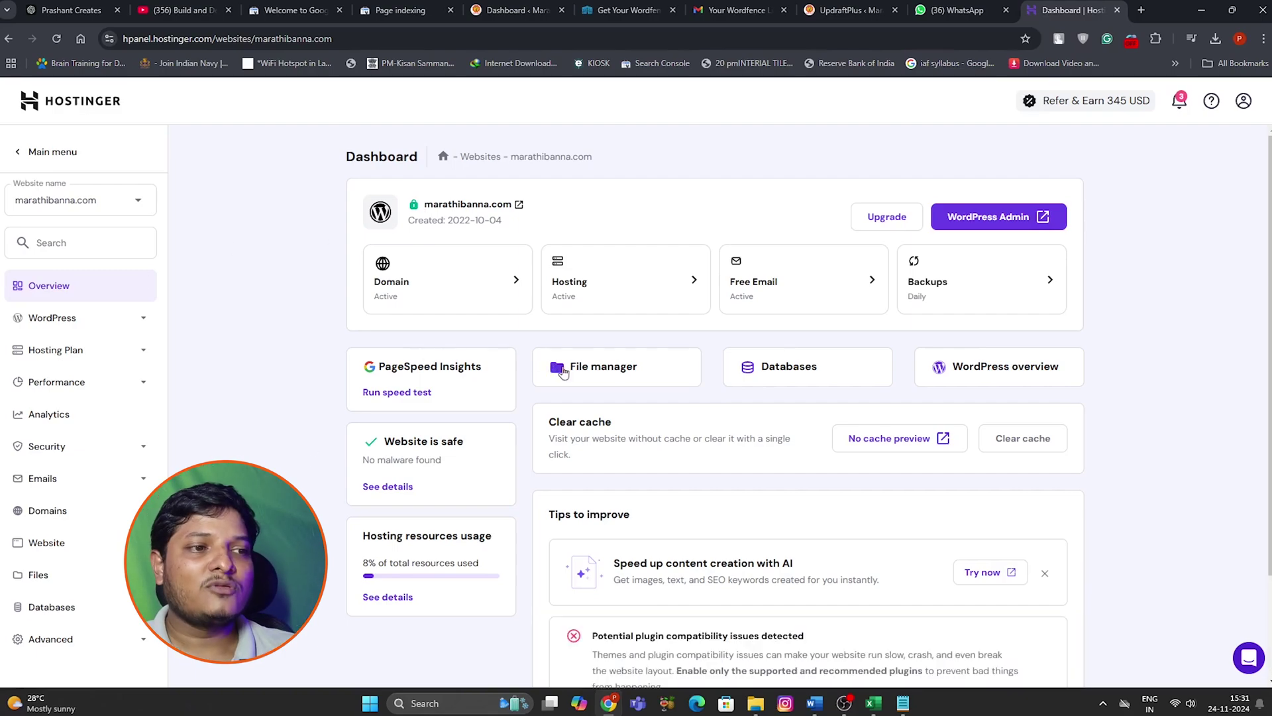
{"action": "left_click", "coordinate": [605, 376]}
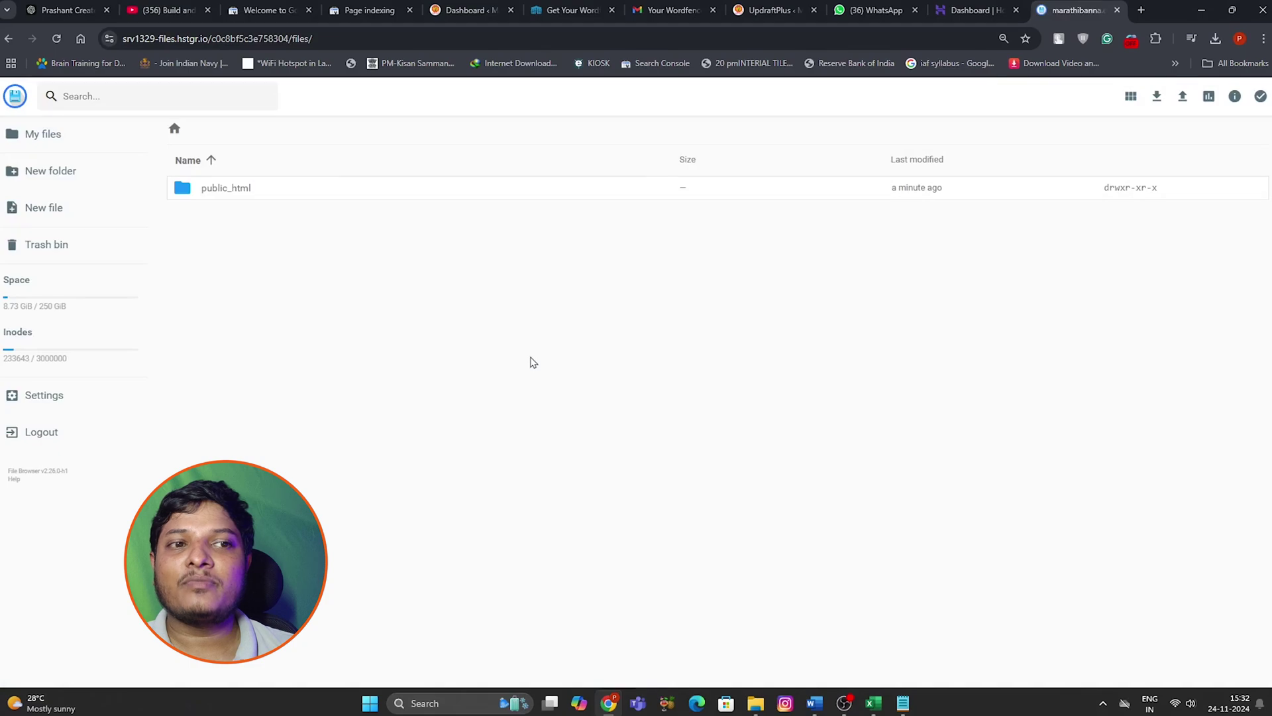
Open the public_html folder and bring up its Upload options.
{"action": "double_click", "coordinate": [239, 198]}
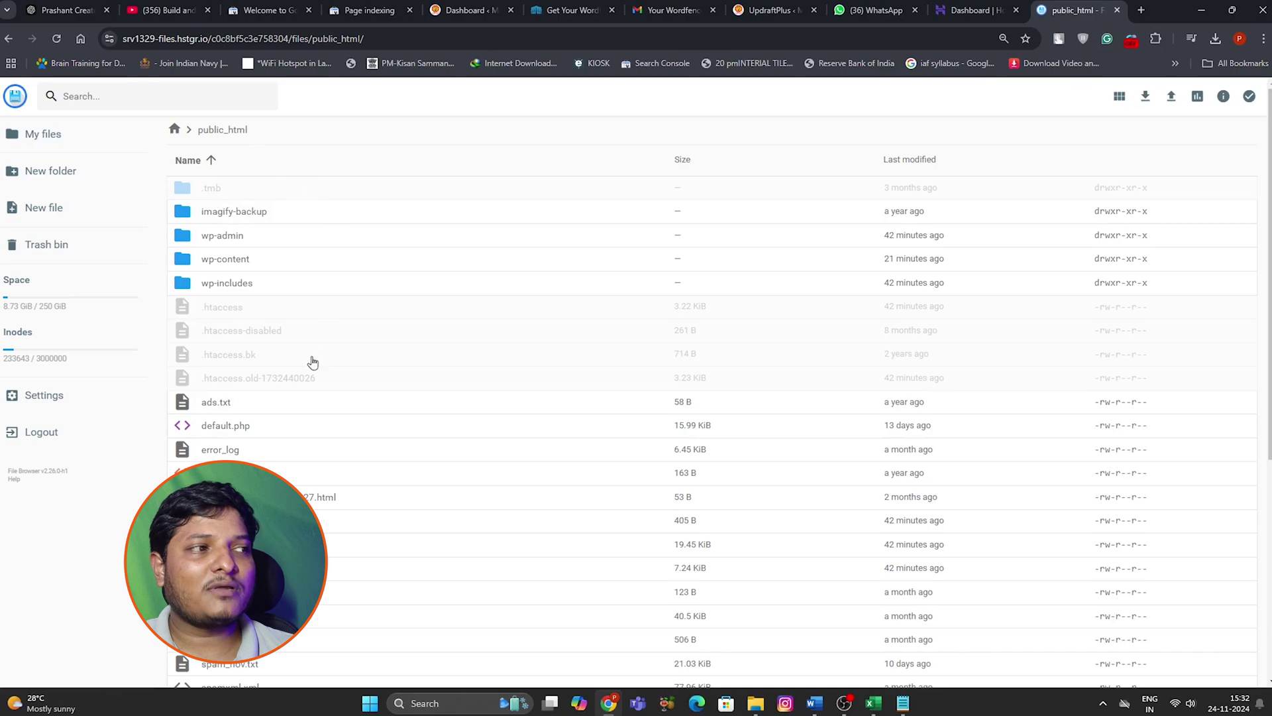
{"action": "left_click", "coordinate": [1171, 97]}
Upload spamurls from the Desktop as a single file into public_html.
{"action": "left_click", "coordinate": [560, 420]}
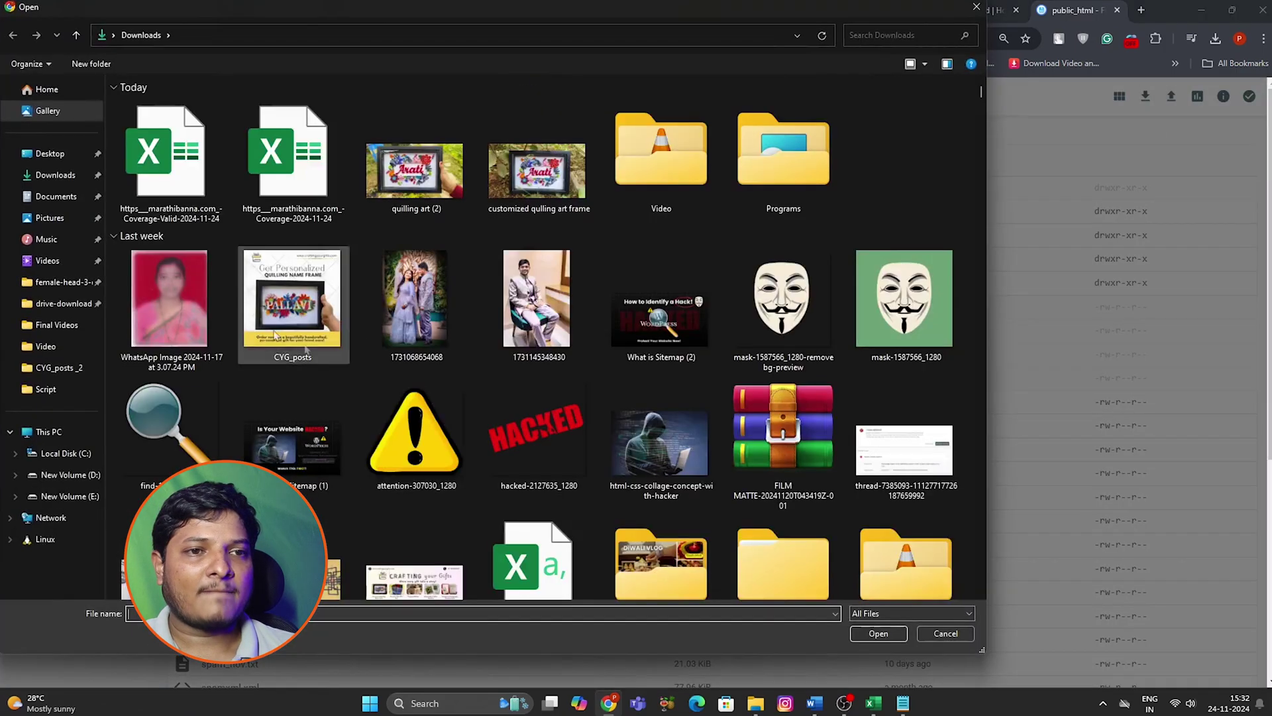
{"action": "left_click", "coordinate": [48, 153]}
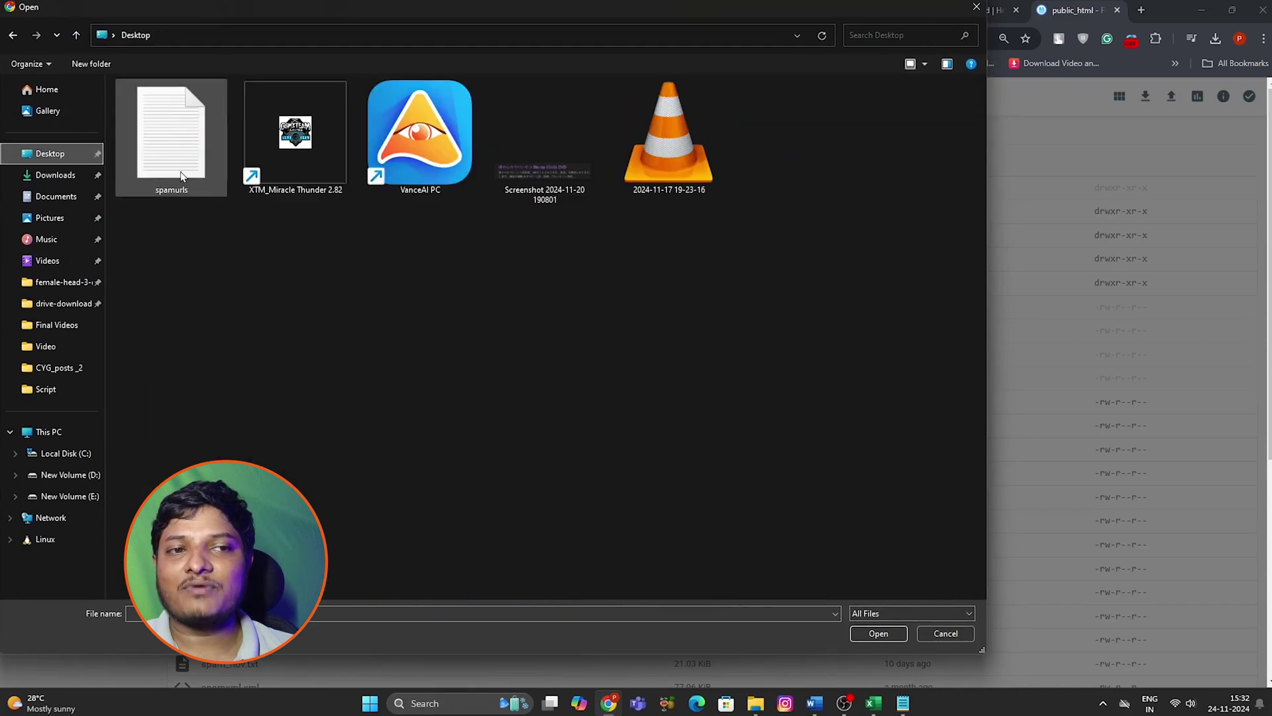
{"action": "left_click", "coordinate": [181, 176]}
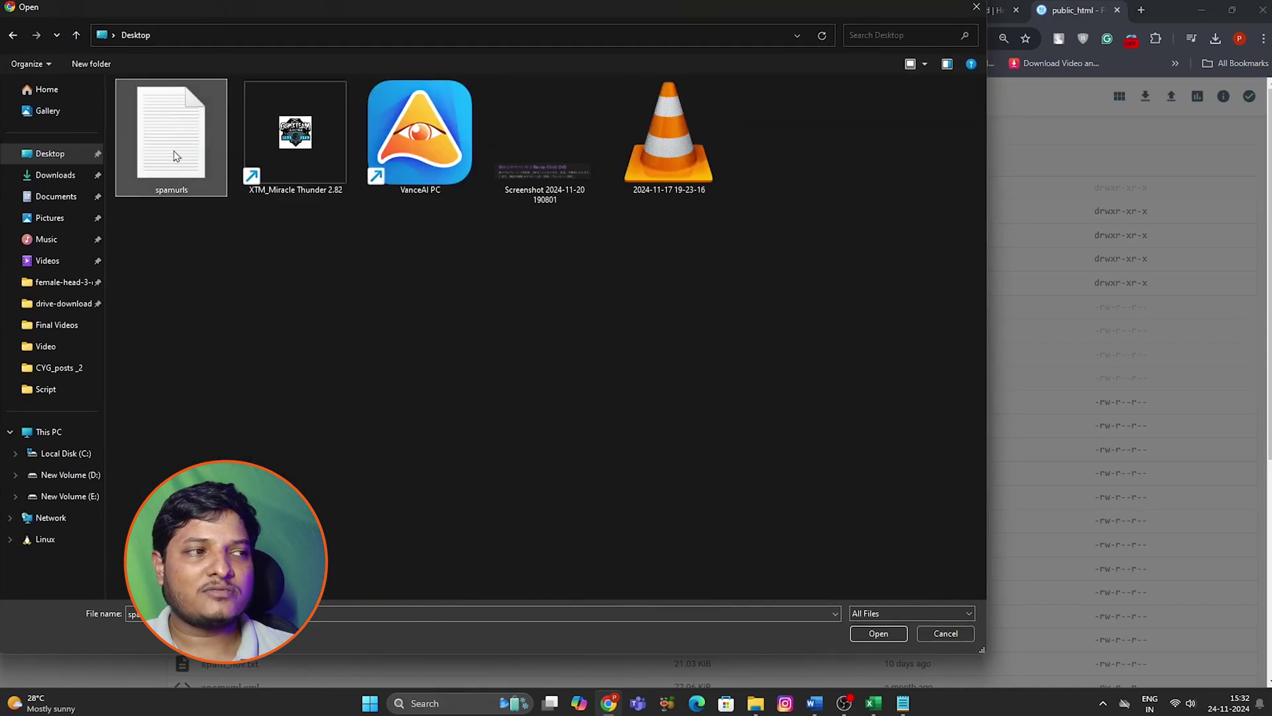
{"action": "double_click", "coordinate": [175, 155]}
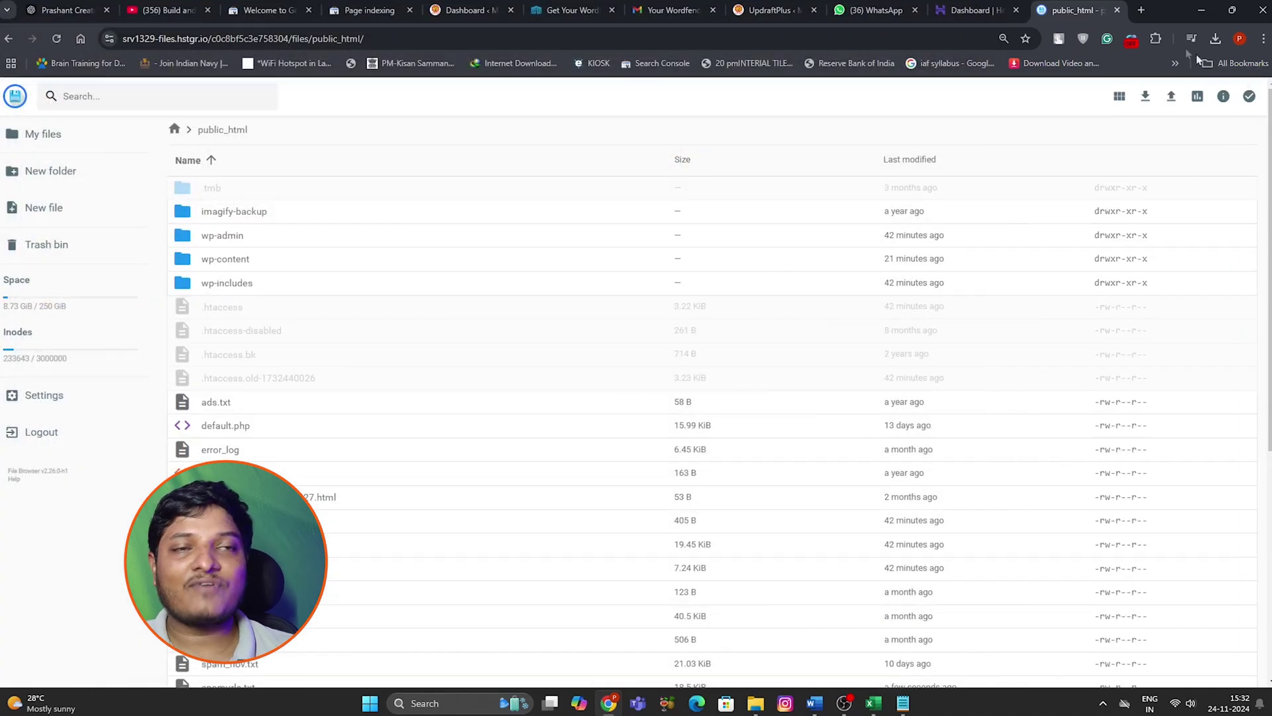
Load marathibanna.com/spamurls.txt in a new tab to confirm the list is live.
{"action": "left_click", "coordinate": [1139, 12]}
{"action": "left_click", "coordinate": [896, 39]}
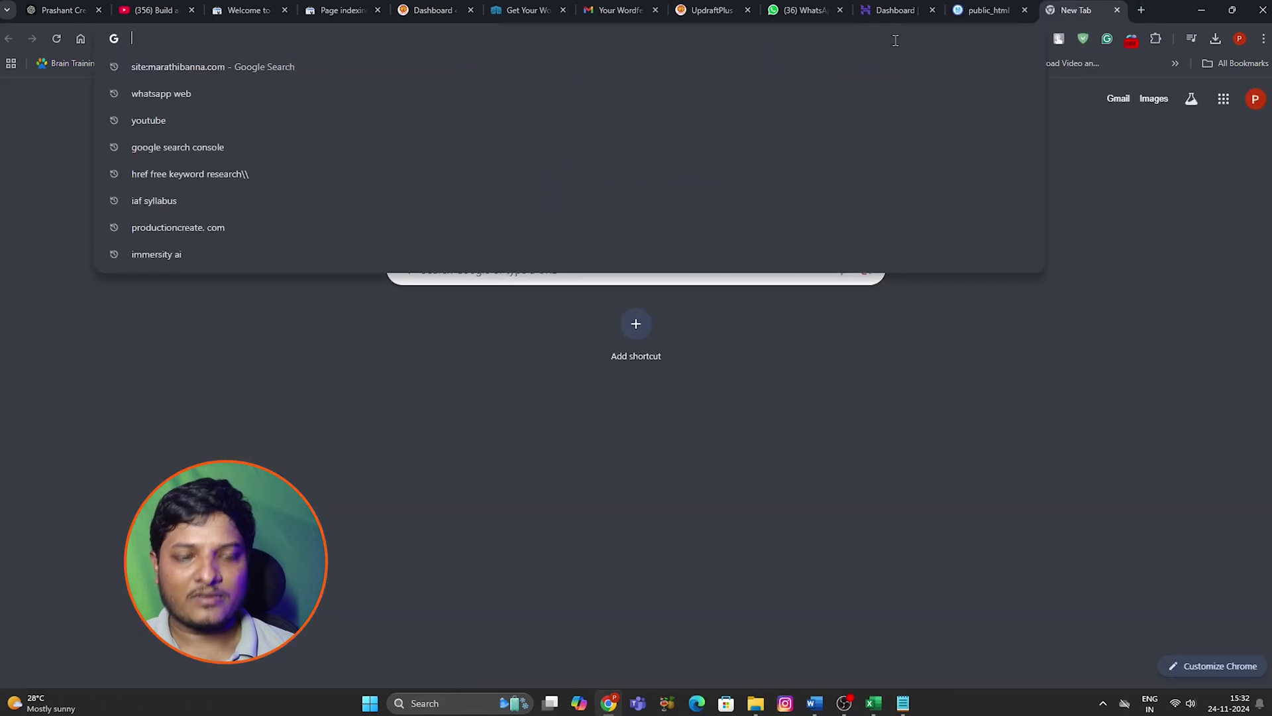
{"action": "type", "text": "marathibanna.com/"}
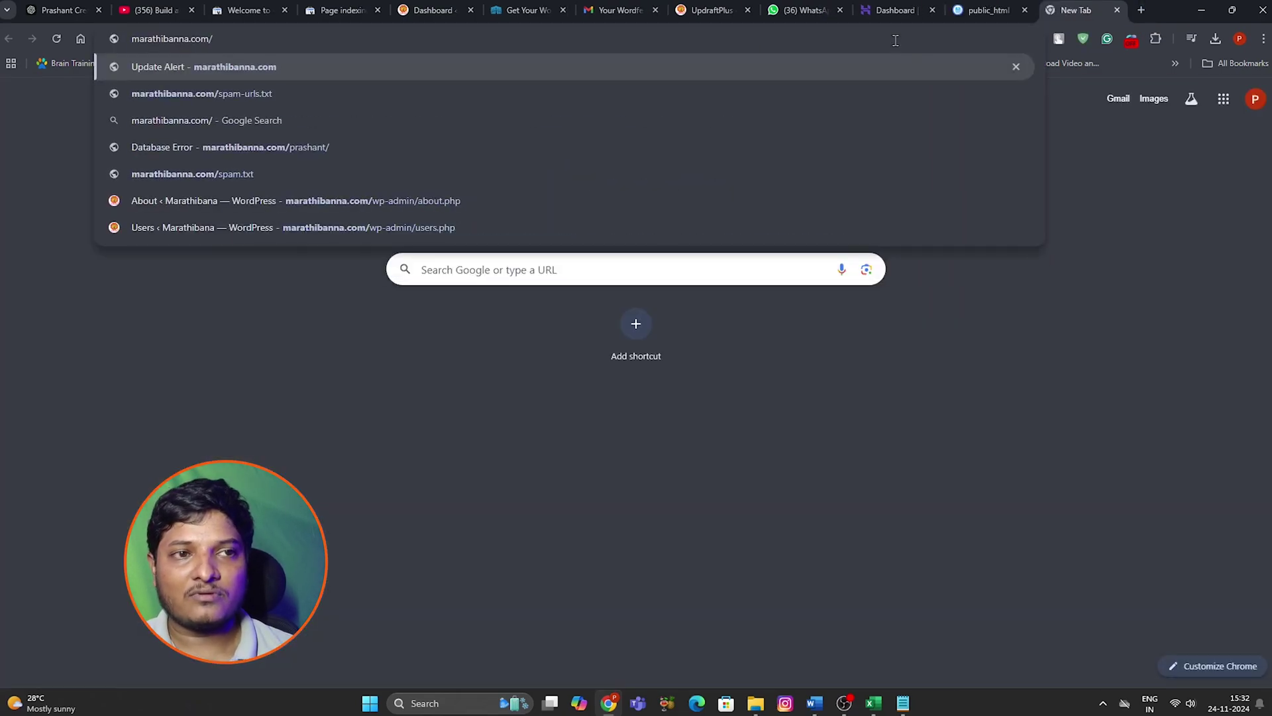
{"action": "type", "text": "spam"}
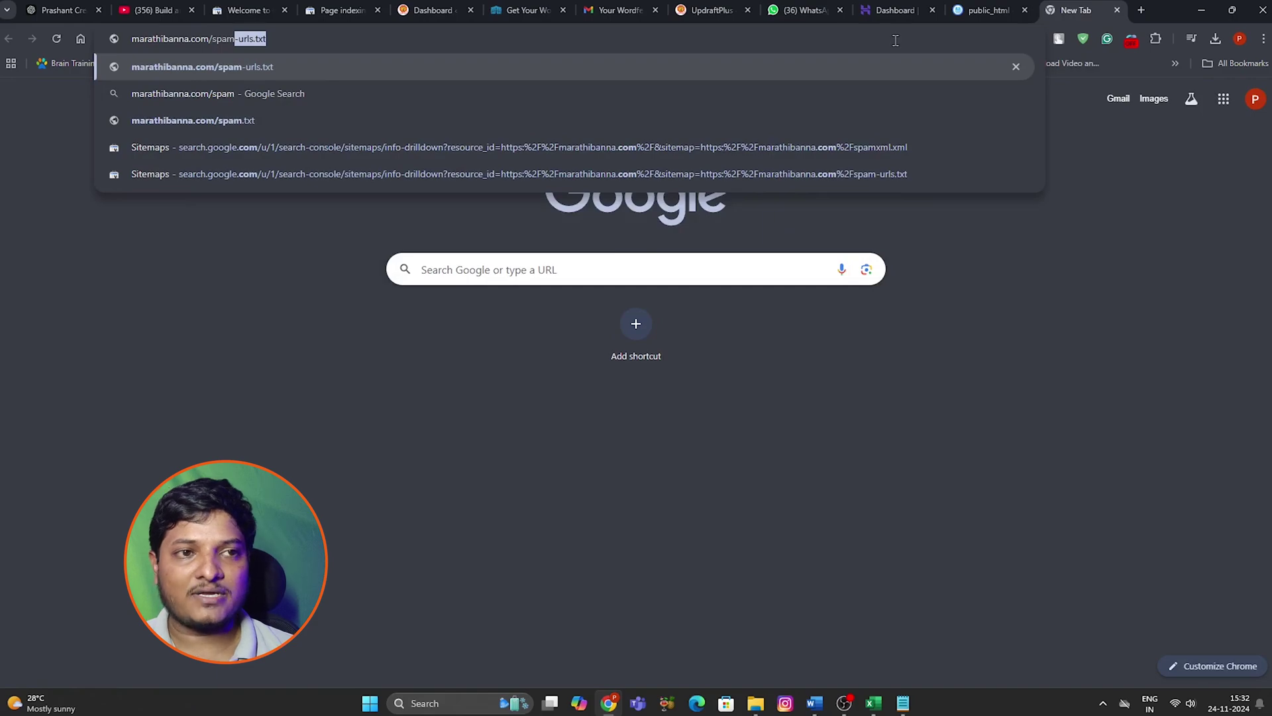
{"action": "type", "text": "url..txt"}
{"action": "key", "text": "Return"}
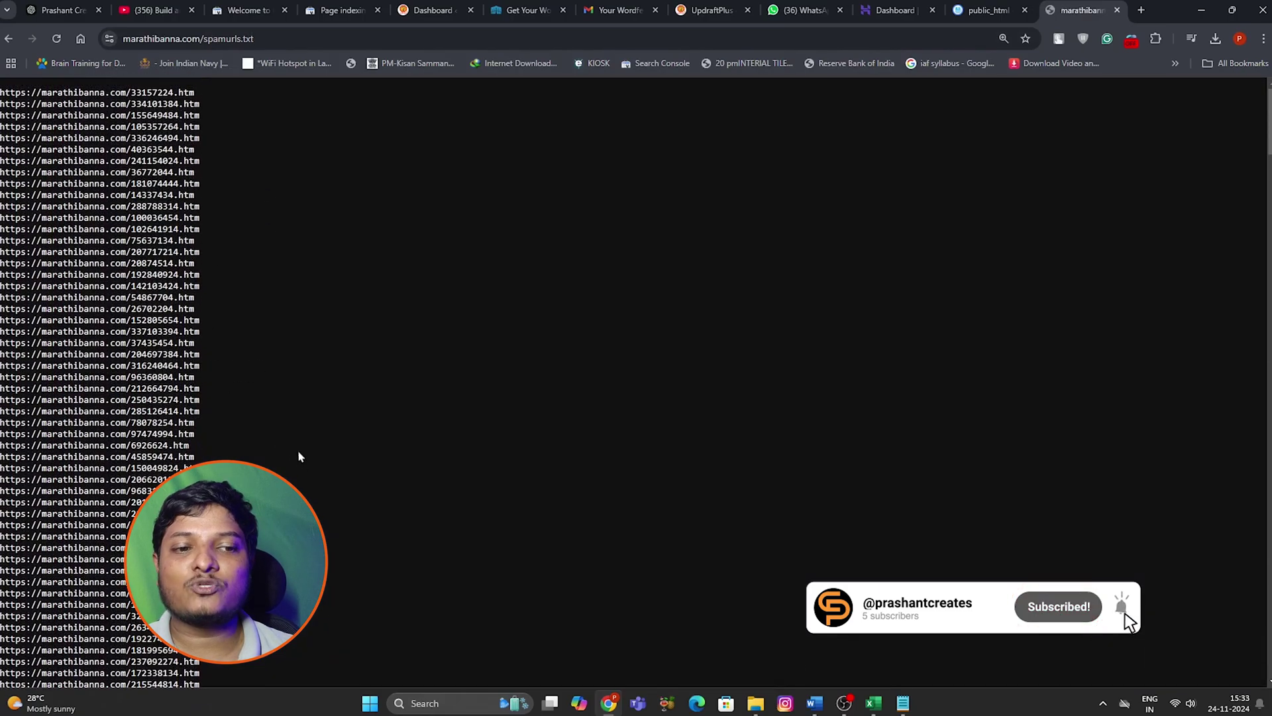
{"action": "scroll", "coordinate": [207, 296], "scroll_direction": "down", "scroll_amount": 4}
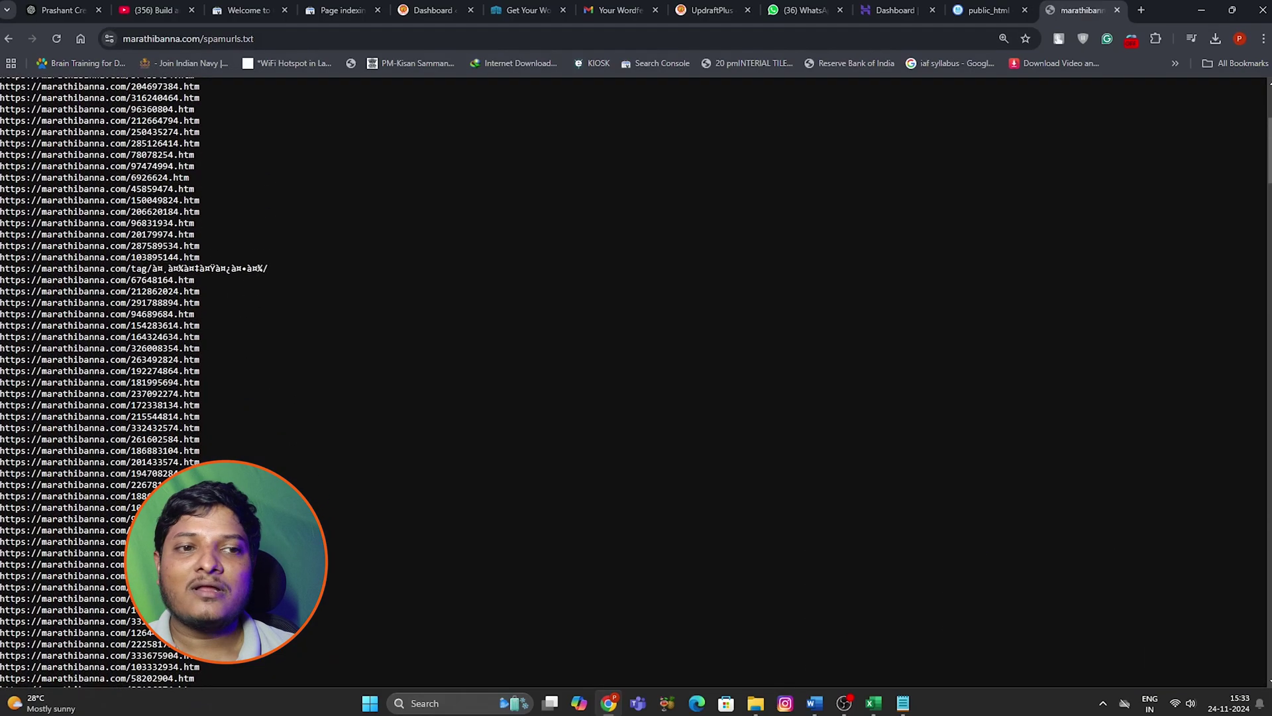
{"action": "scroll", "coordinate": [243, 455], "scroll_direction": "up", "scroll_amount": 1}
{"action": "scroll", "coordinate": [243, 455], "scroll_direction": "up", "scroll_amount": 3}
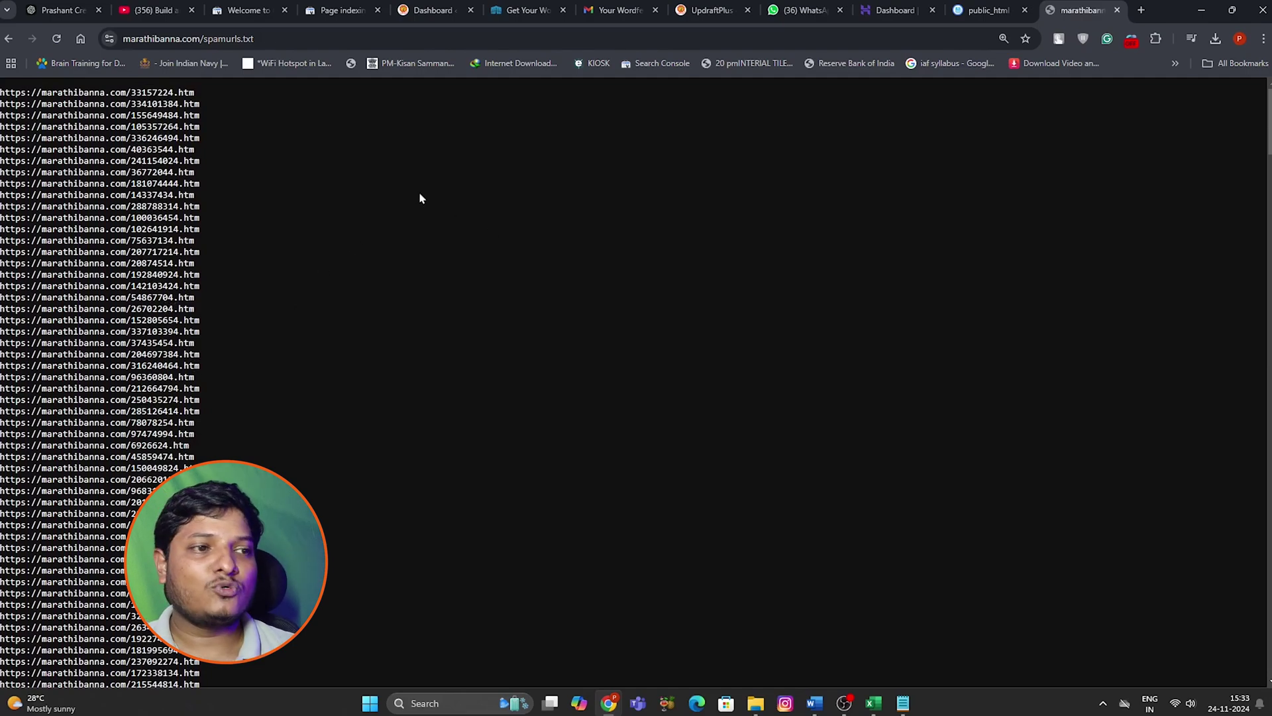
{"action": "left_click", "coordinate": [245, 9]}
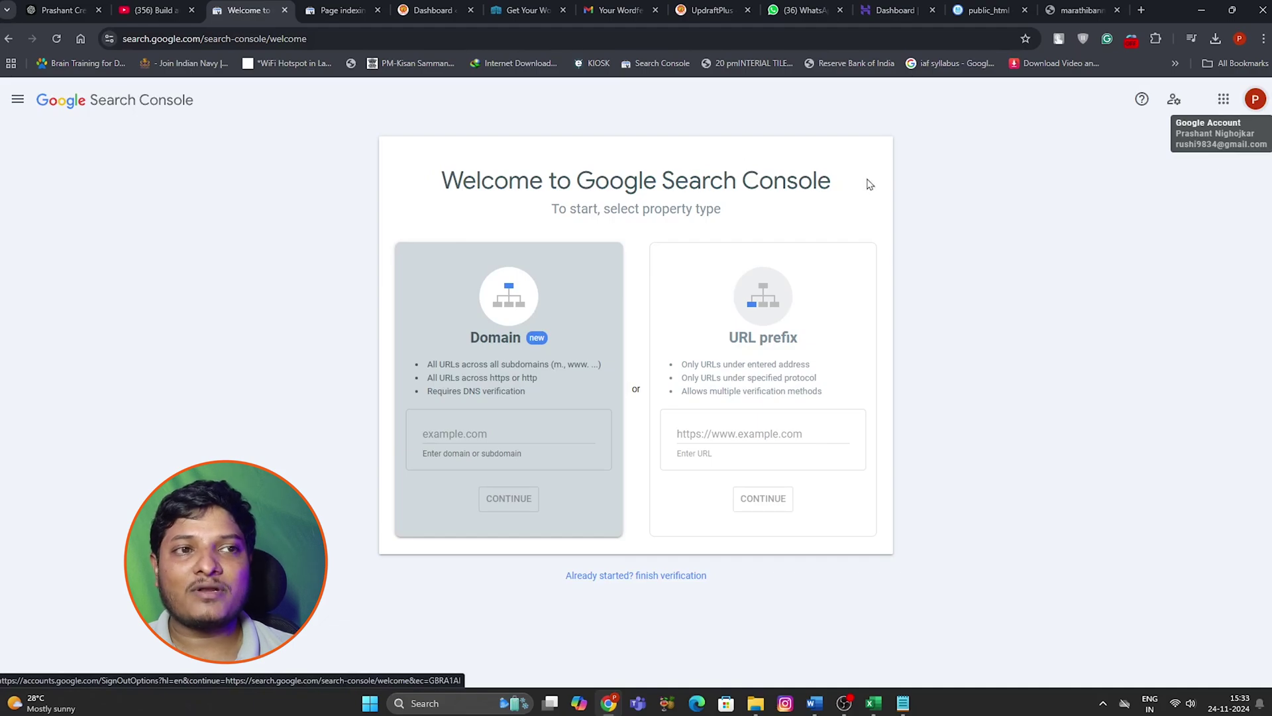
Open the Sitemaps report and grab the full spamurls.txt address from its tab.
{"action": "left_click", "coordinate": [337, 10]}
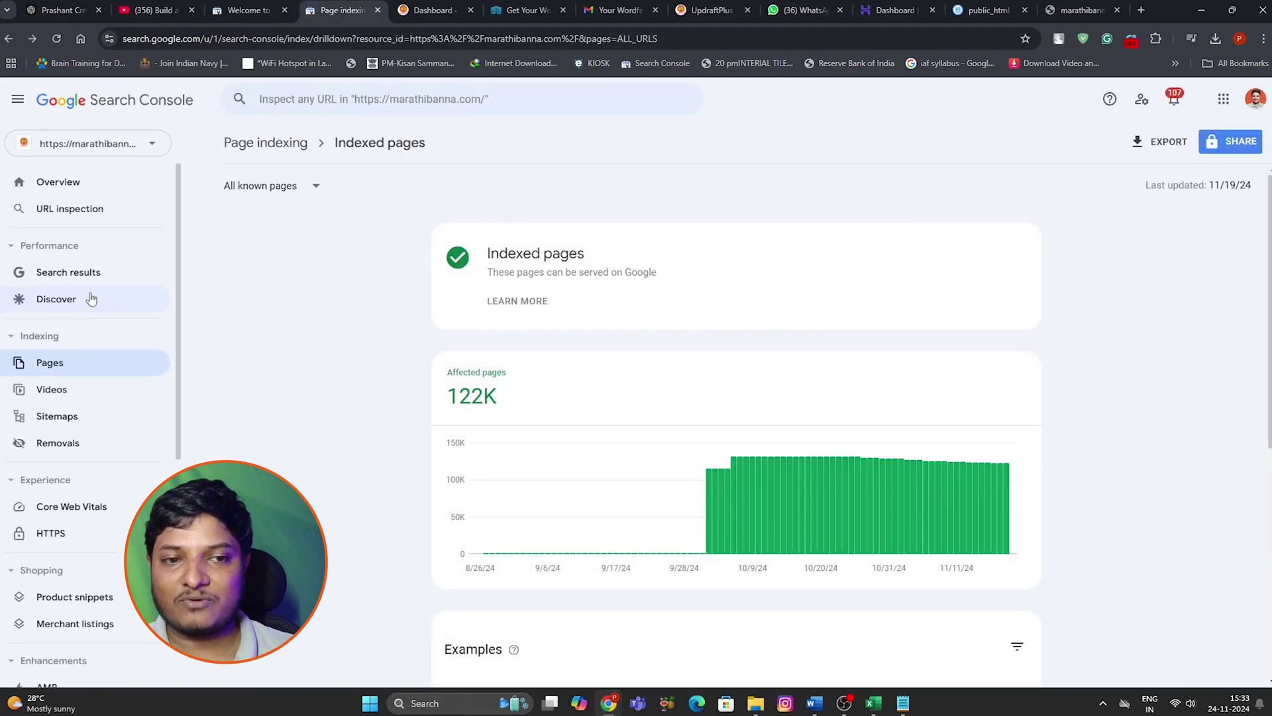
{"action": "left_click", "coordinate": [49, 424]}
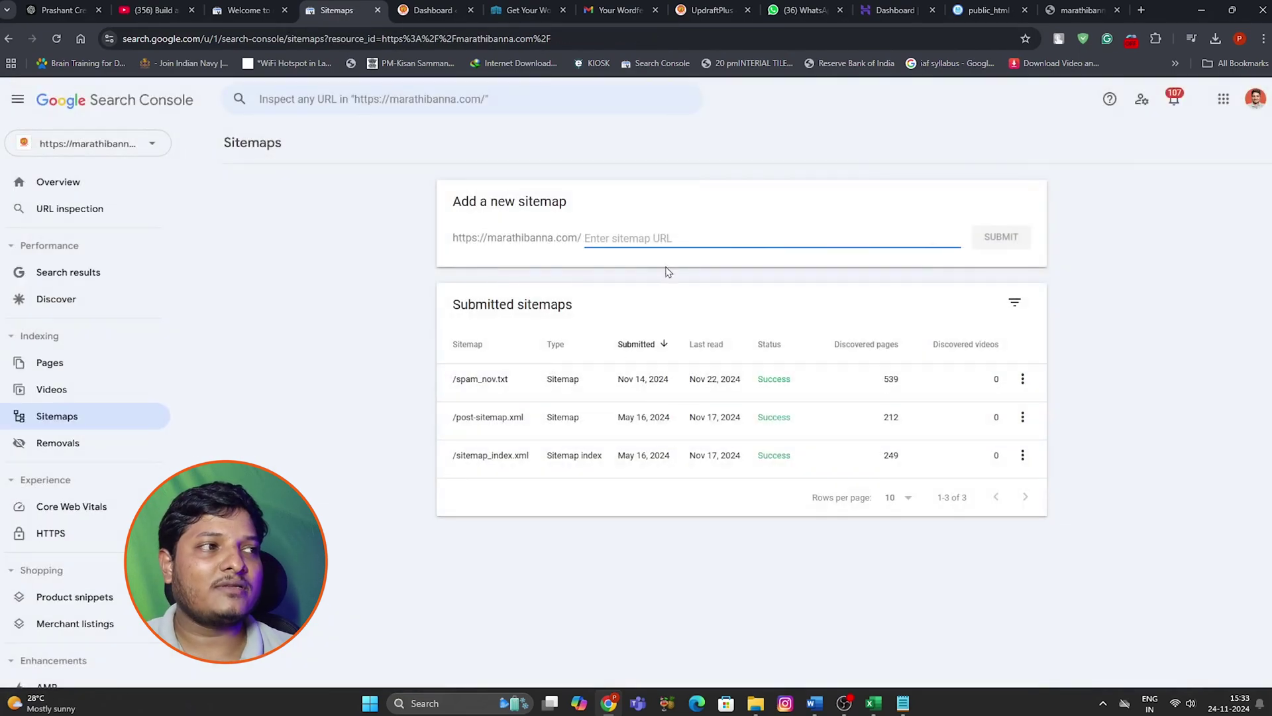
{"action": "left_click", "coordinate": [1097, 12]}
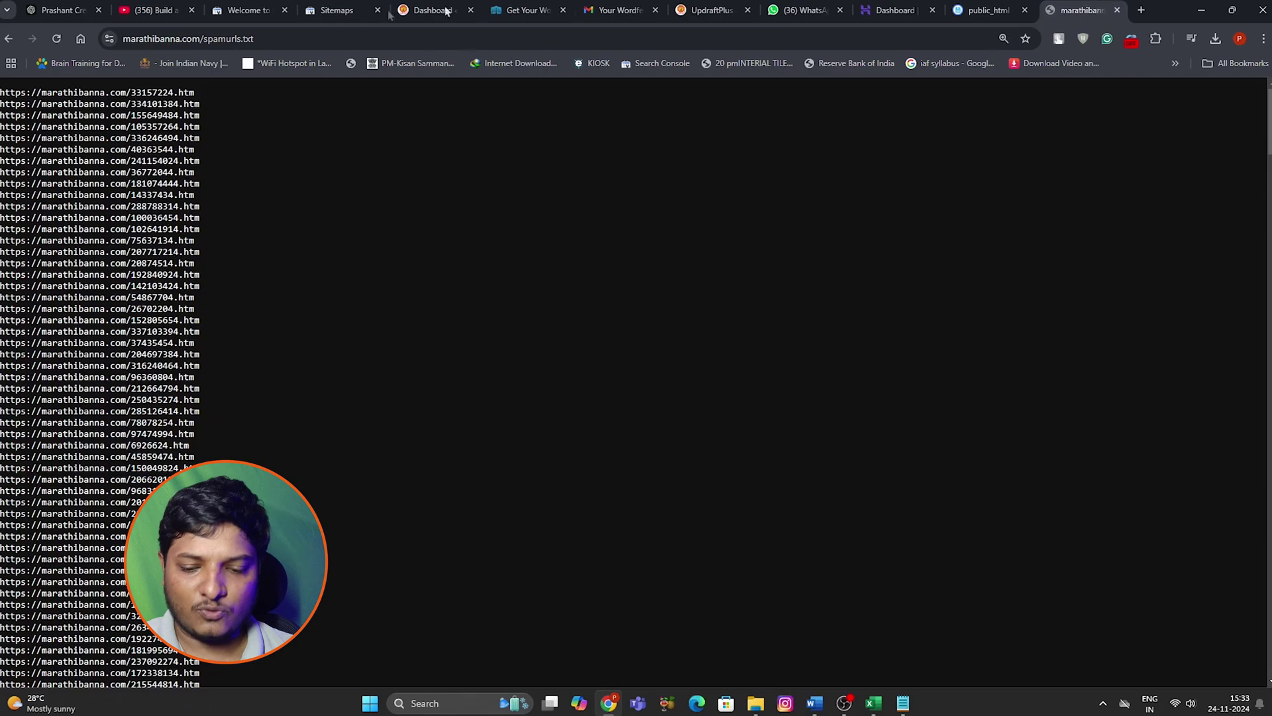
{"action": "left_click", "coordinate": [372, 39]}
{"action": "left_click", "coordinate": [371, 40]}
{"action": "key", "text": "ctrl+a"}
{"action": "key", "text": "ctrl+c"}
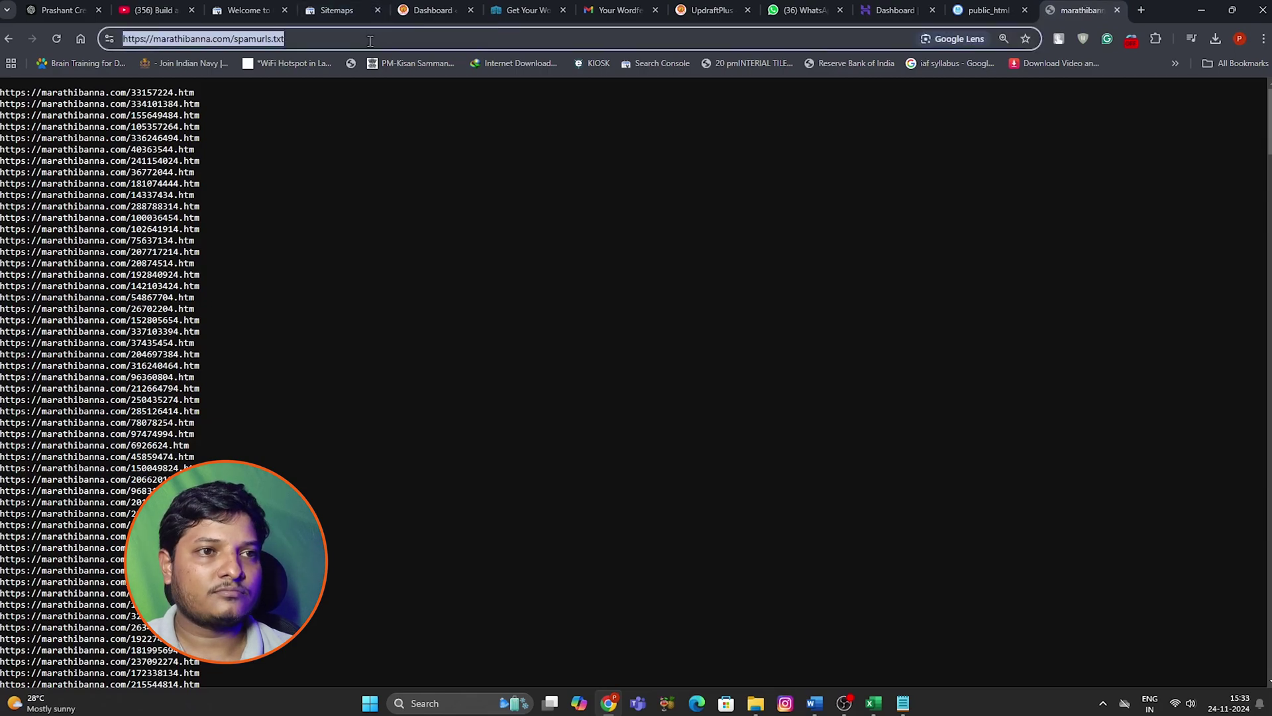
Enter spamurls.txt in Add a new sitemap, removing the pasted domain part.
{"action": "left_click", "coordinate": [249, 10]}
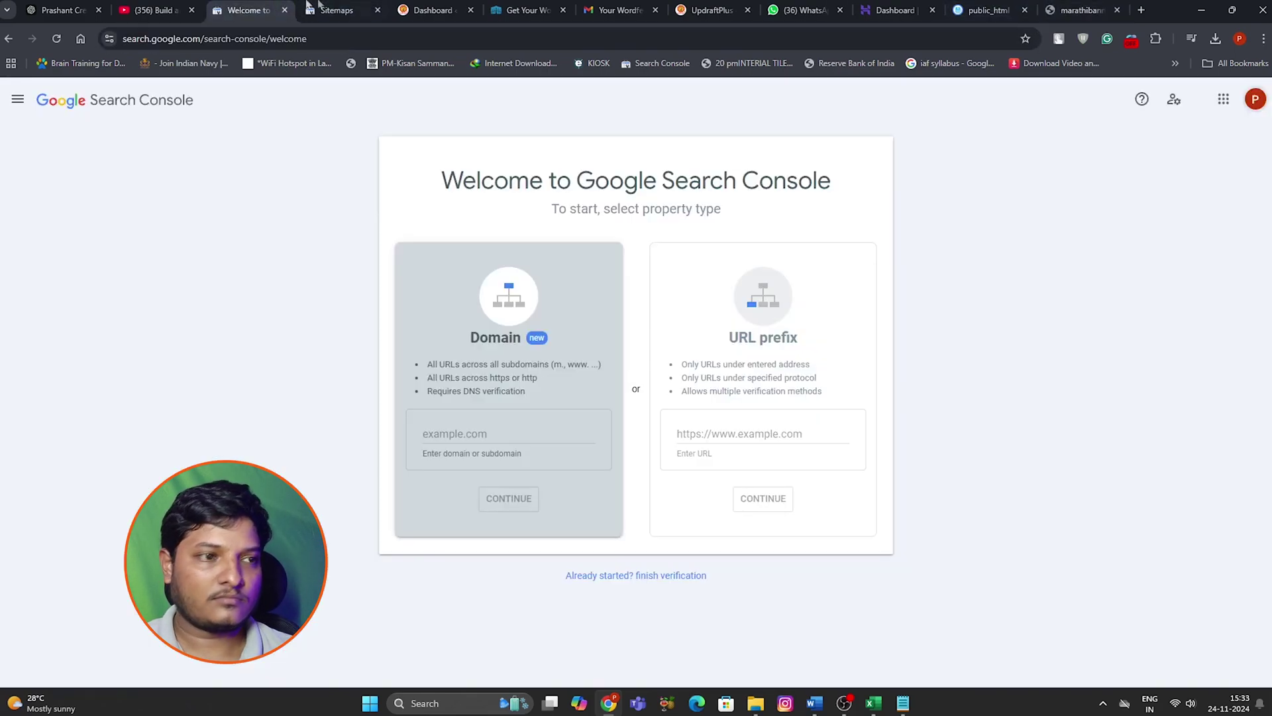
{"action": "left_click", "coordinate": [334, 8]}
{"action": "key", "text": "ctrl+v"}
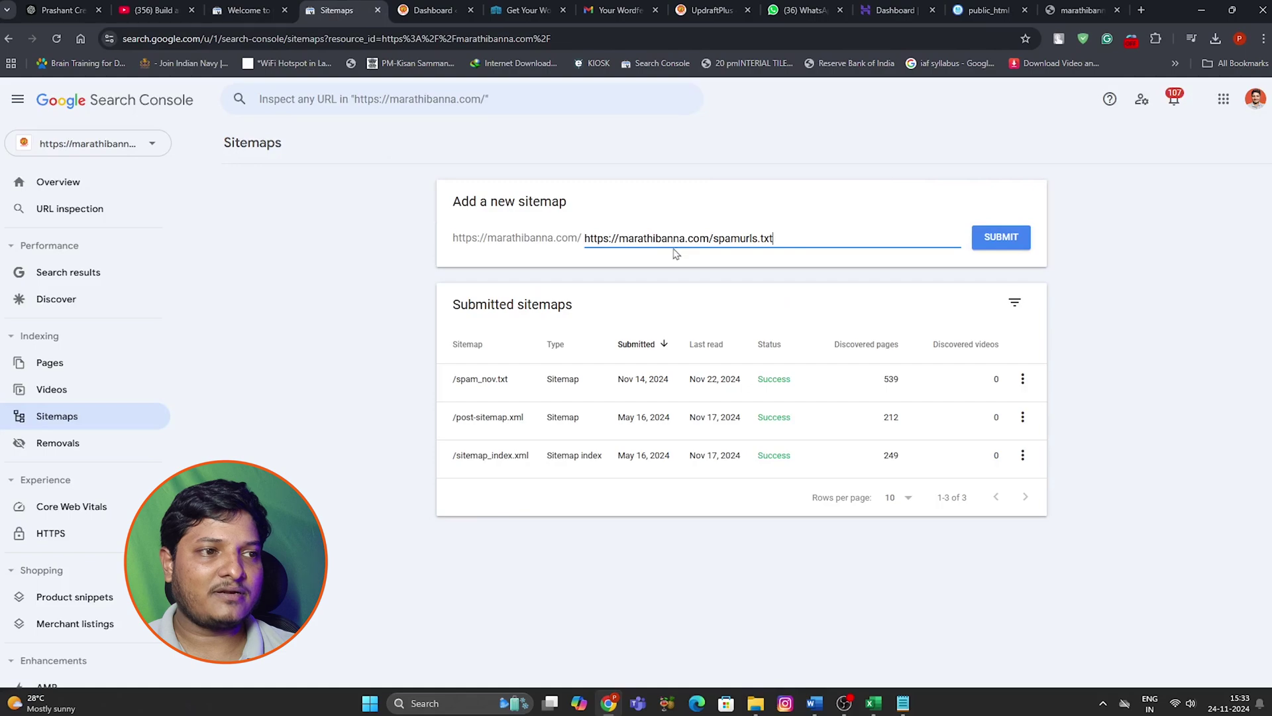
{"action": "left_click_drag", "start_coordinate": [711, 238], "coordinate": [582, 240]}
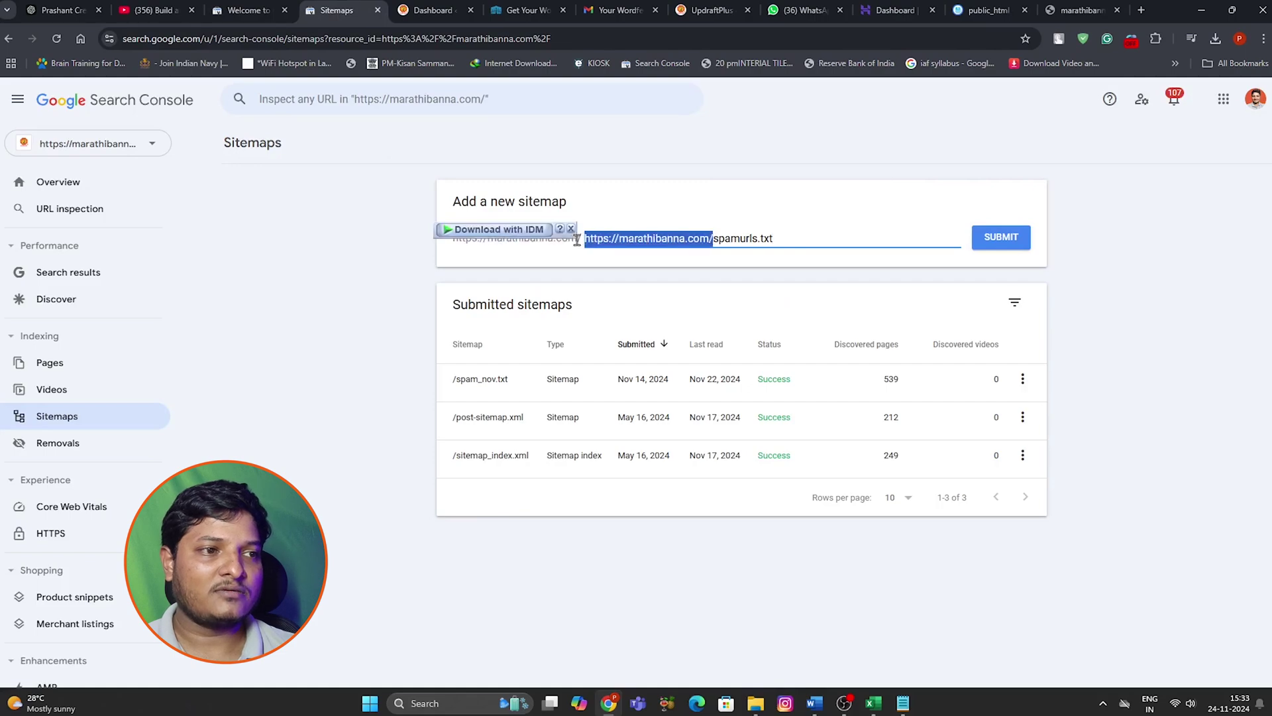
{"action": "key", "text": "BackSpace"}
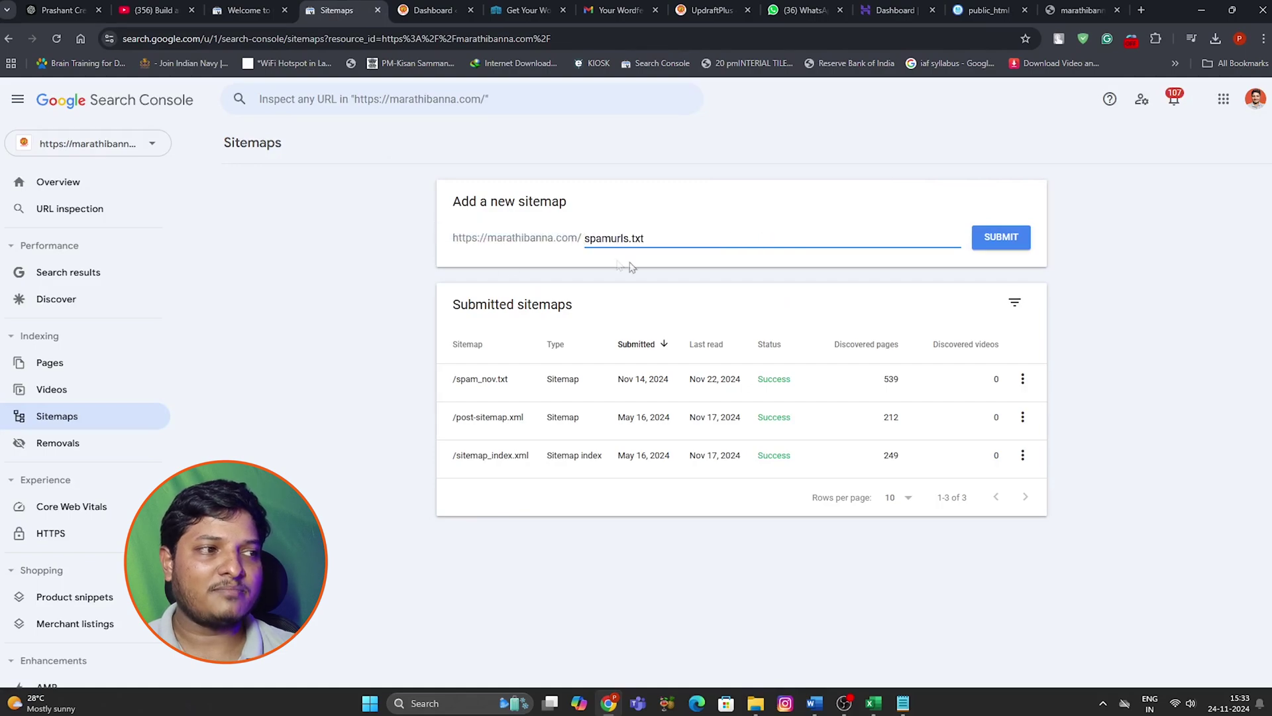
Submit spamurls.txt as a new sitemap in Search Console and dismiss the success confirmation.
{"action": "left_click", "coordinate": [1000, 238]}
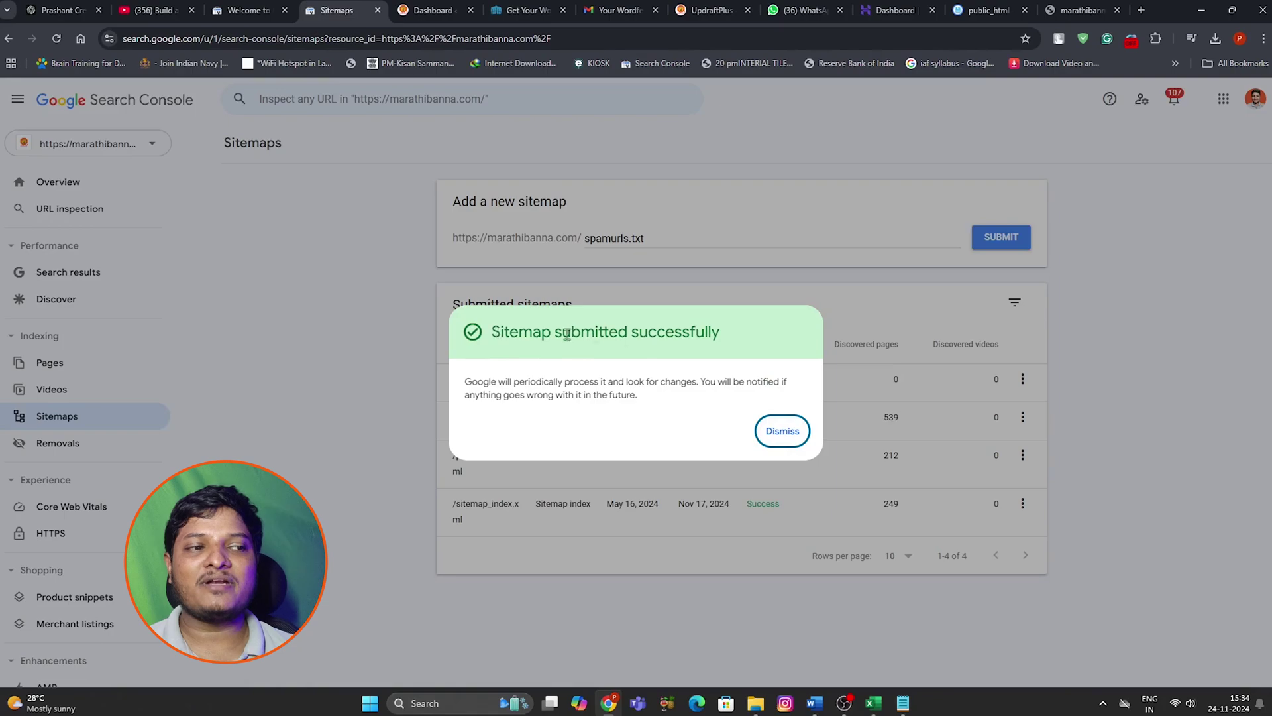
{"action": "left_click", "coordinate": [782, 442]}
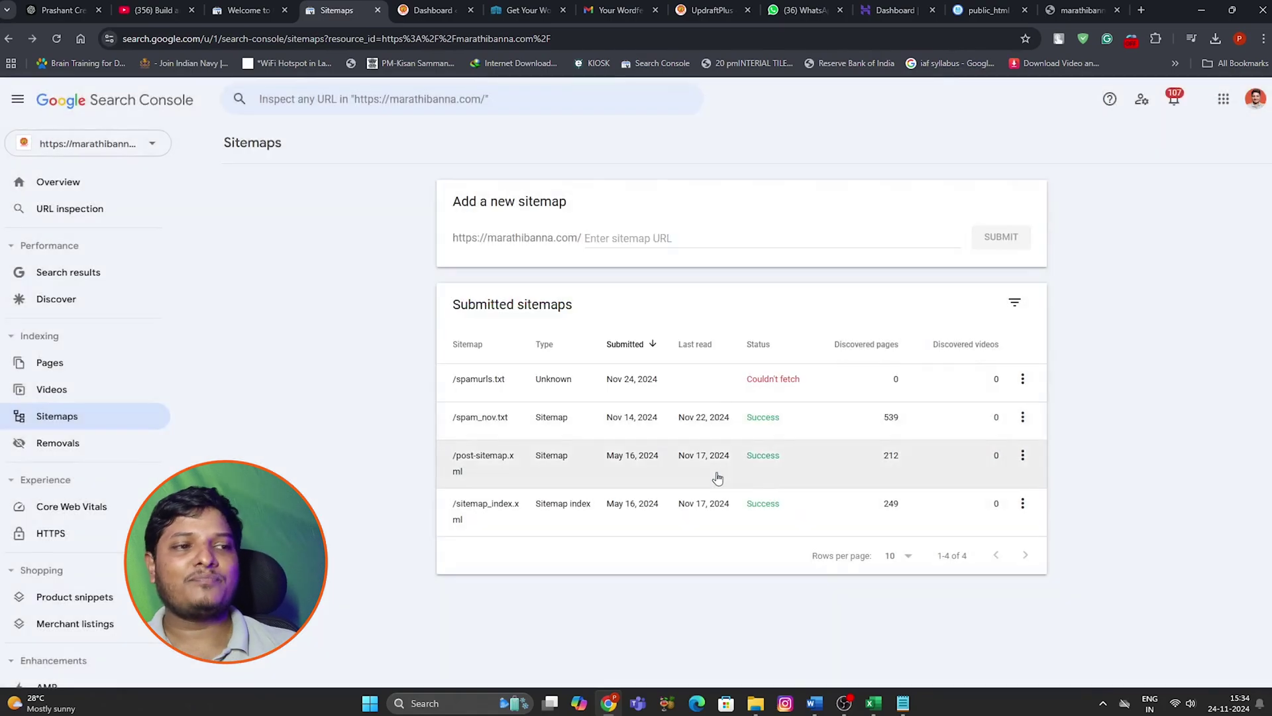